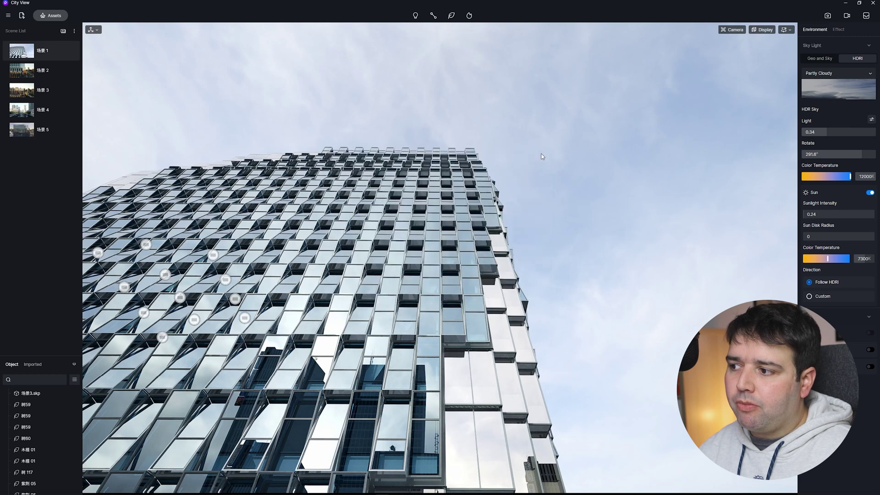
Enable the Advanced Image Rendering, Advanced Video Rendering, VR beta, Stage Light and Color Grading widgets in the preferences
click(8, 16)
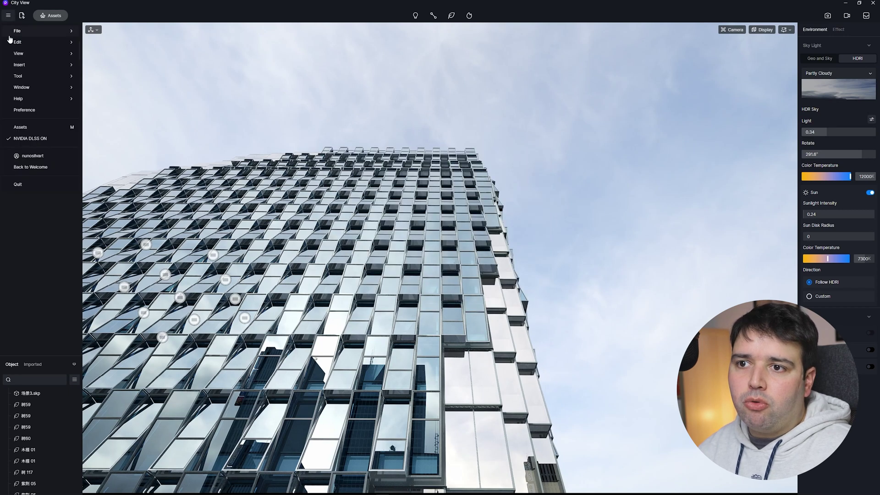
click(25, 110)
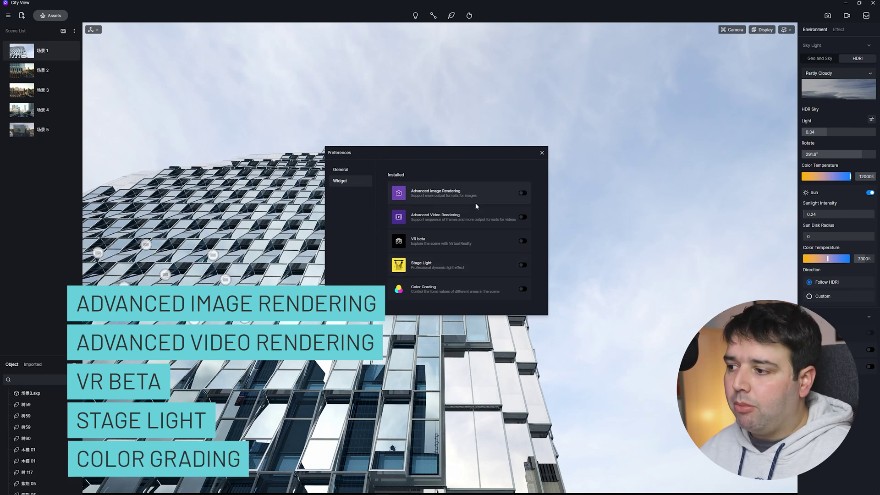
click(522, 193)
click(523, 217)
click(523, 241)
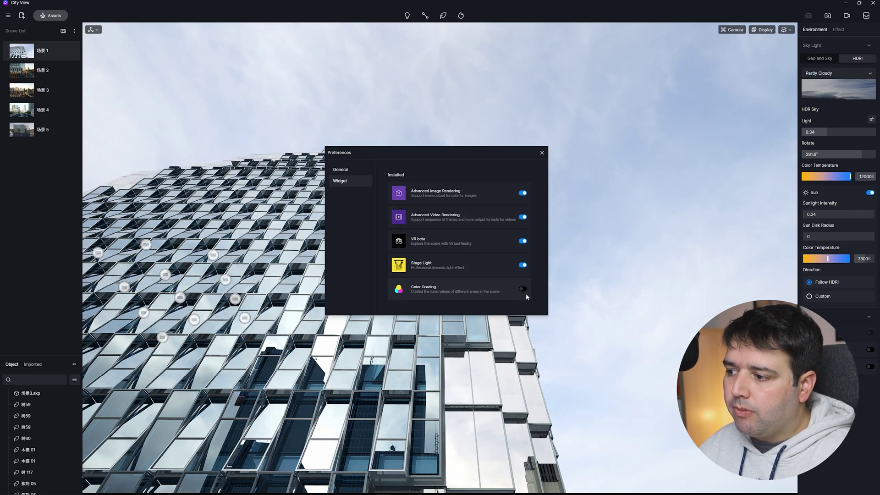
click(542, 153)
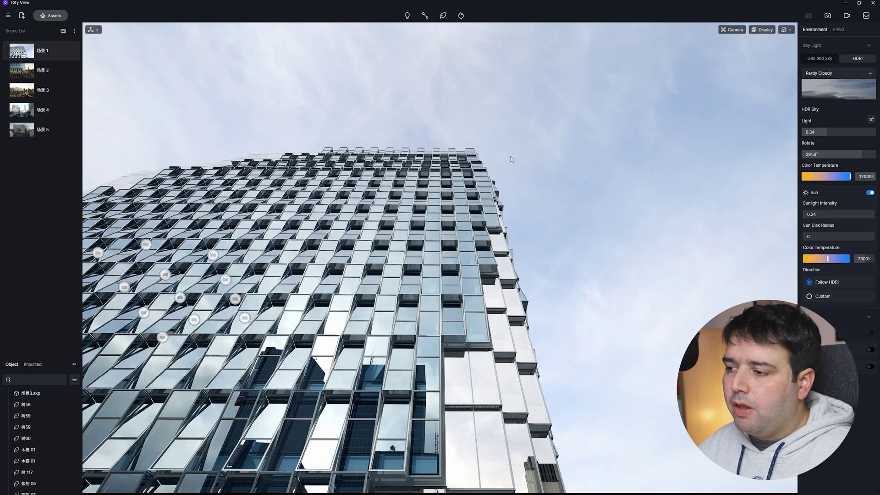
Examine the output file formats offered for image rendering and for video rendering
click(827, 17)
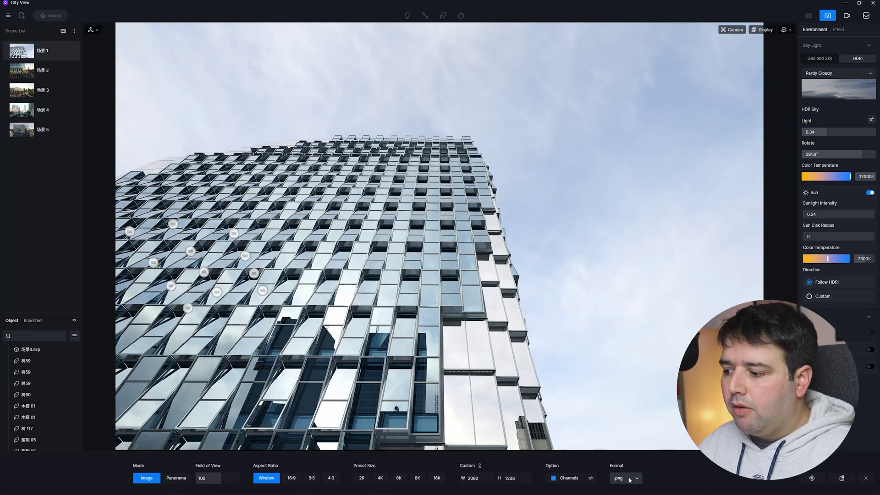
click(629, 478)
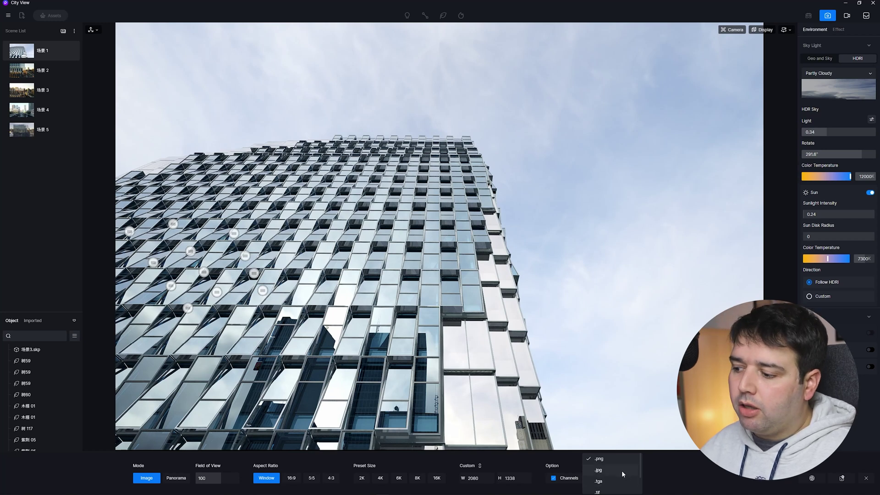
scroll(617, 475, down, 2)
scroll(613, 490, down, 1)
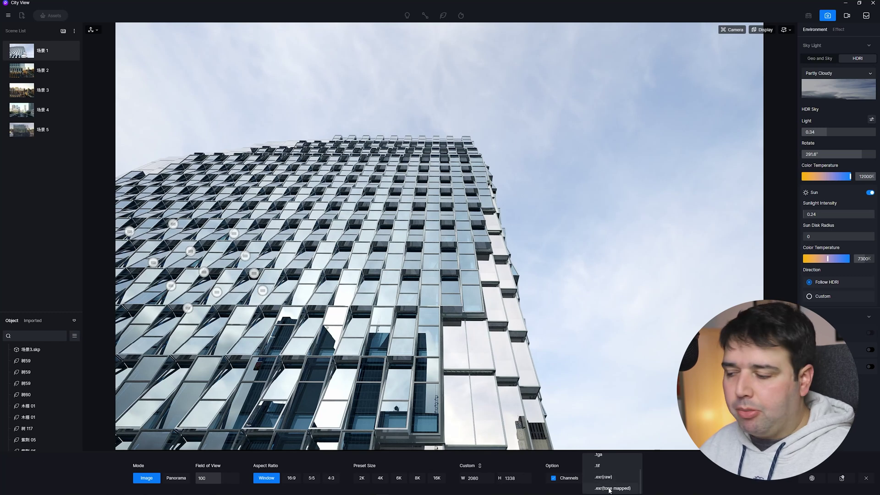
click(678, 484)
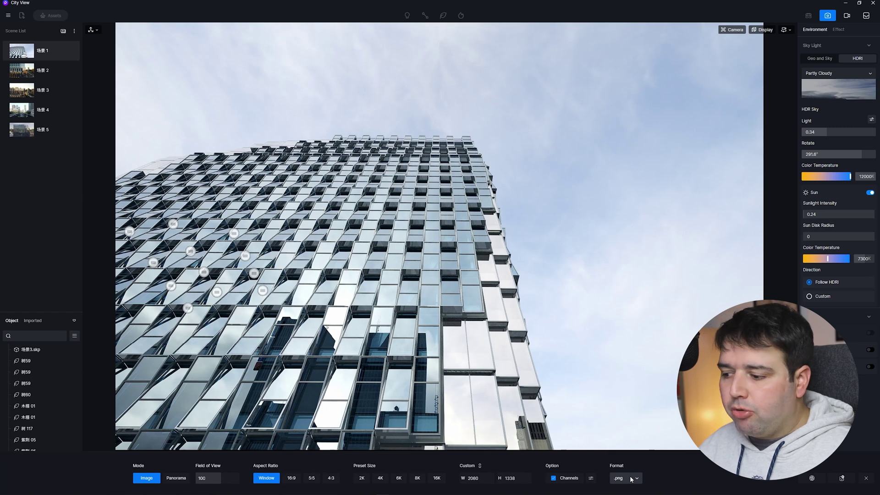
click(847, 16)
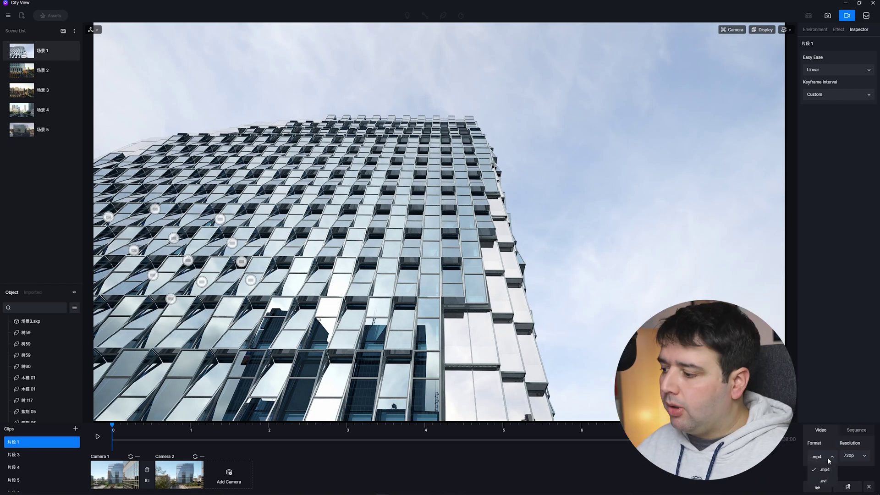
click(827, 457)
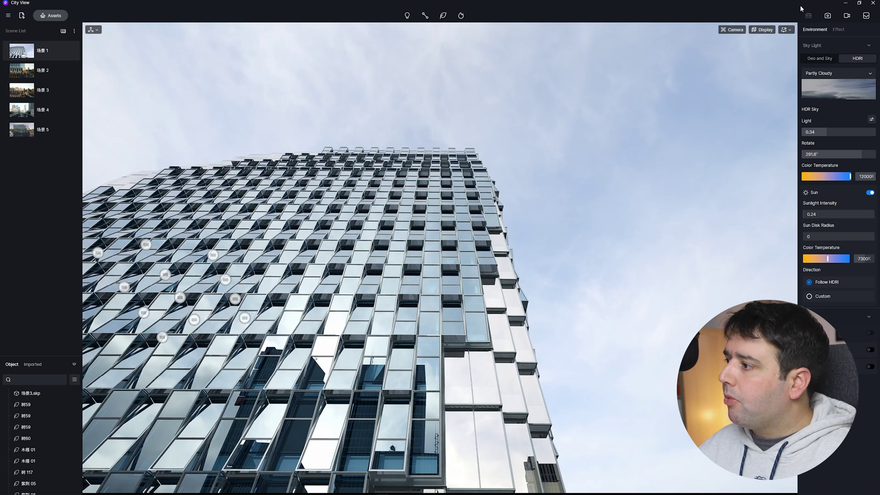
Place a stage light on the floor inside the building and raise it to just below the ceiling
click(406, 16)
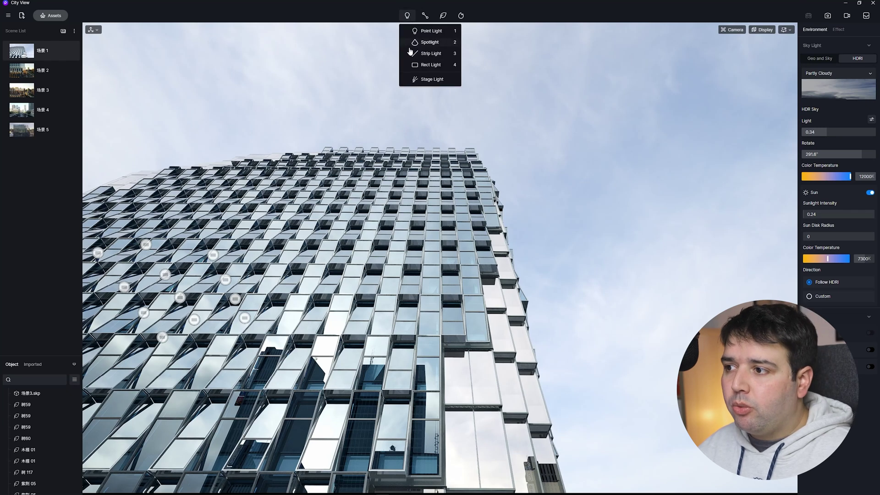
click(438, 79)
right_drag(498, 328, 426, 321)
click(407, 327)
drag(407, 326, 398, 167)
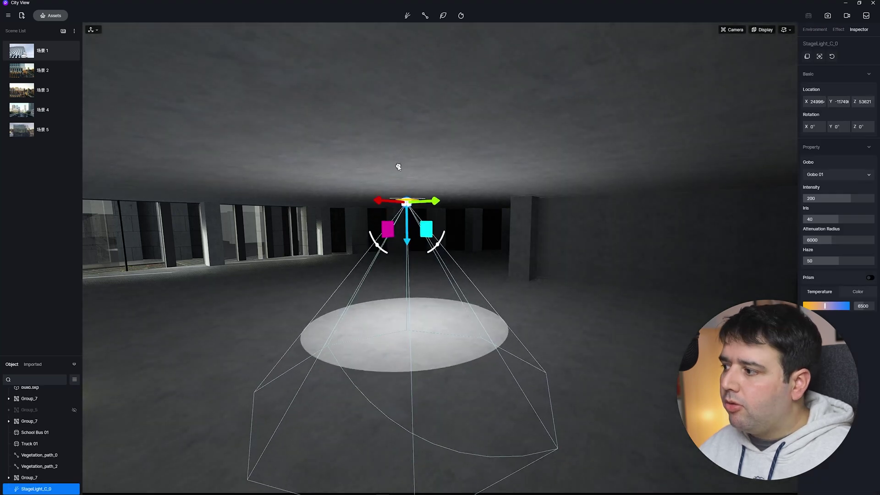
Try the Gobo 03 pattern on the stage light and replace it with Gobo 05
click(834, 178)
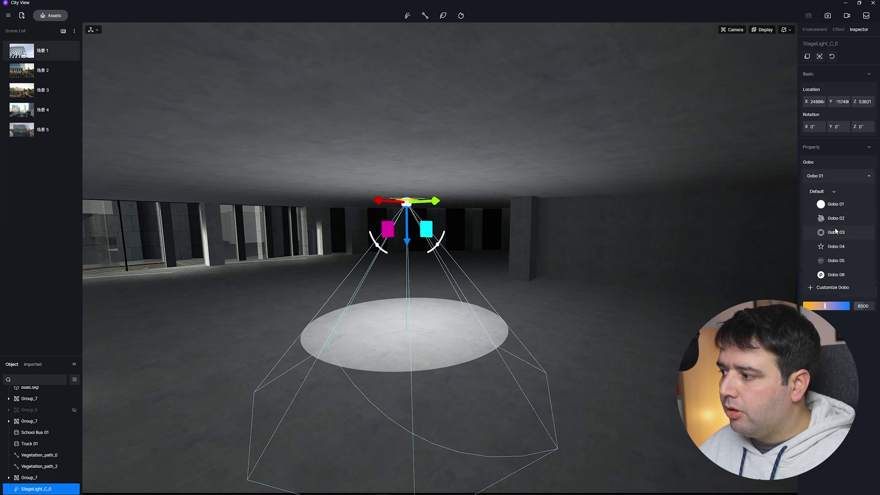
click(835, 233)
click(830, 176)
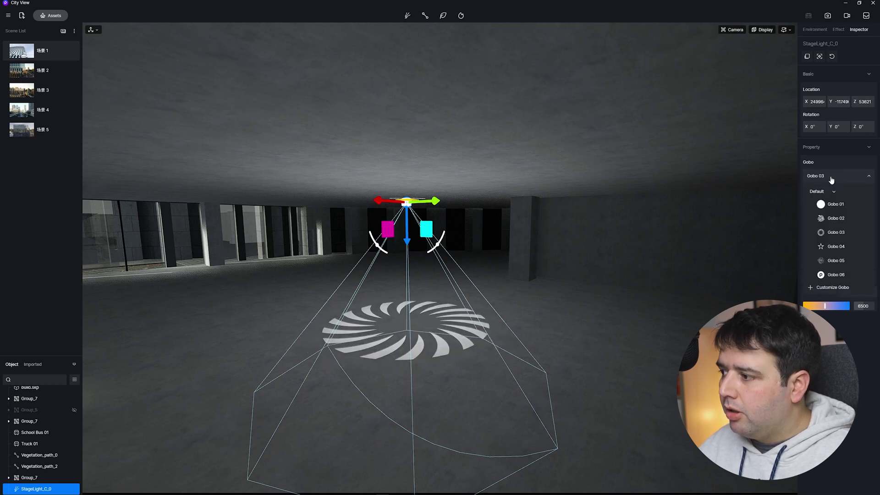
click(834, 245)
Tilt the stage light 14° about Y and set its iris to 65.2, haze to 63.8 and color temperature to 3100
drag(835, 220, 848, 260)
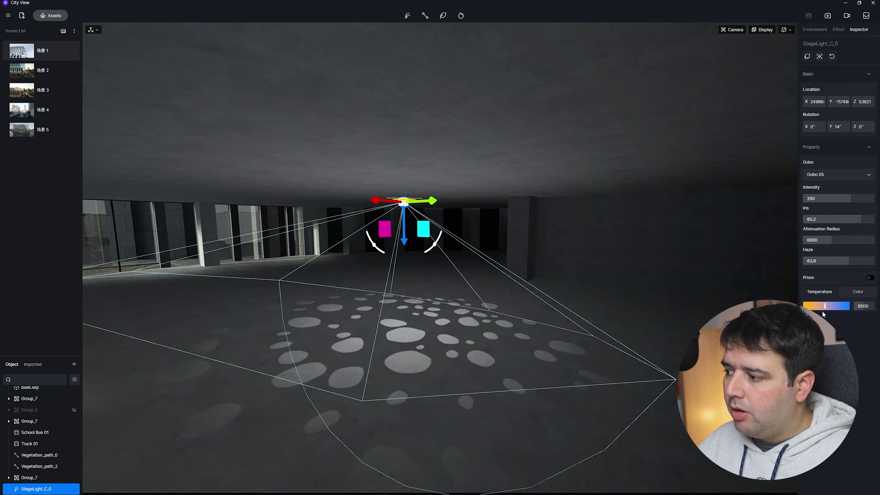
drag(825, 305, 810, 306)
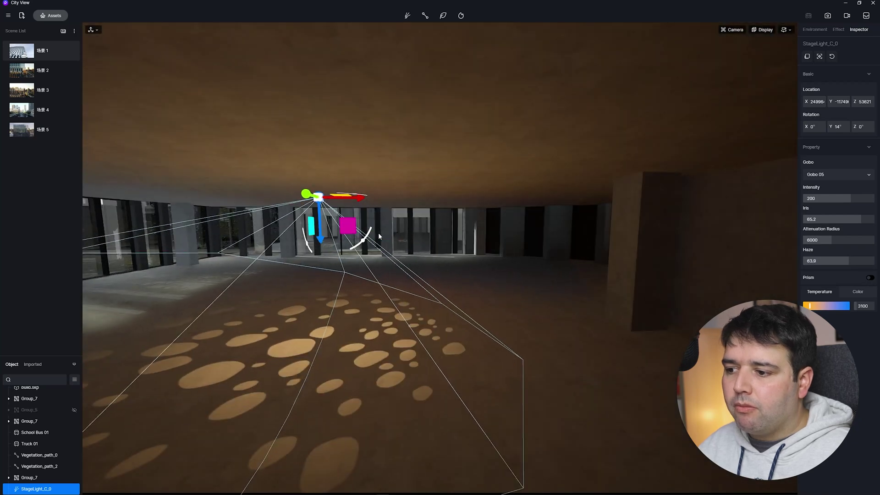
right_drag(378, 233, 386, 232)
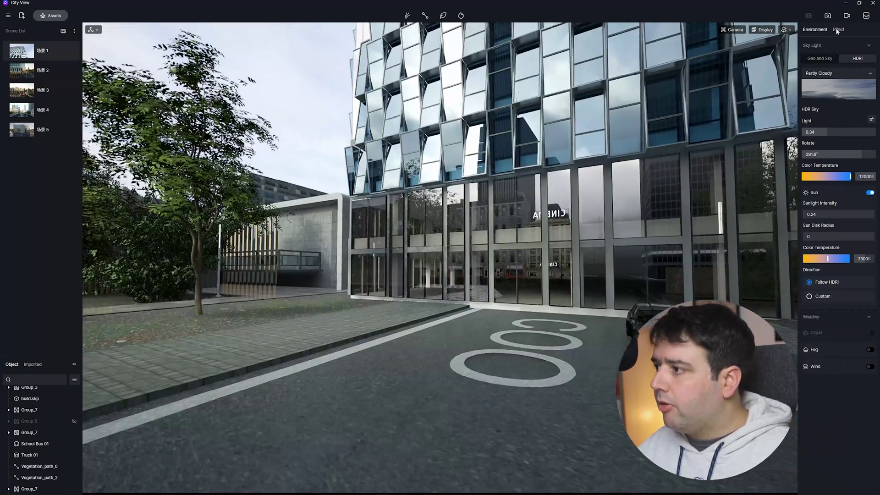
Examine the Color Grading effect's wheels for shadows, midtones and highlights, along with its reset and display options
click(838, 30)
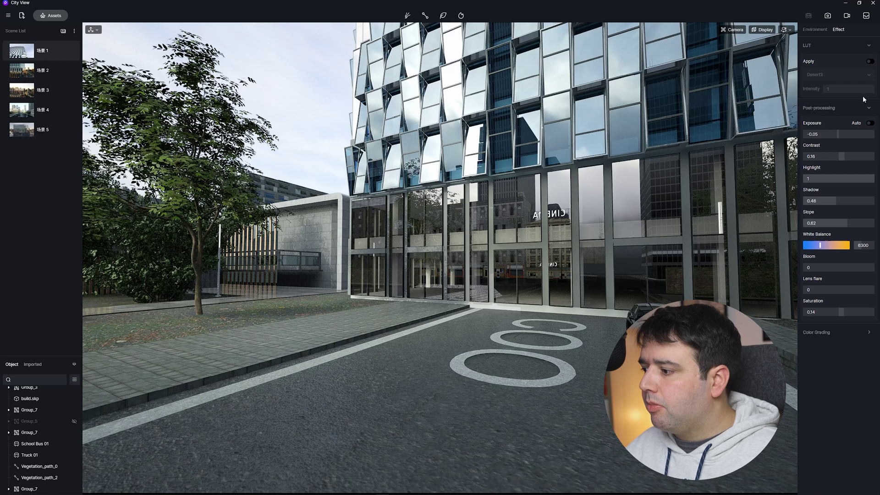
click(816, 332)
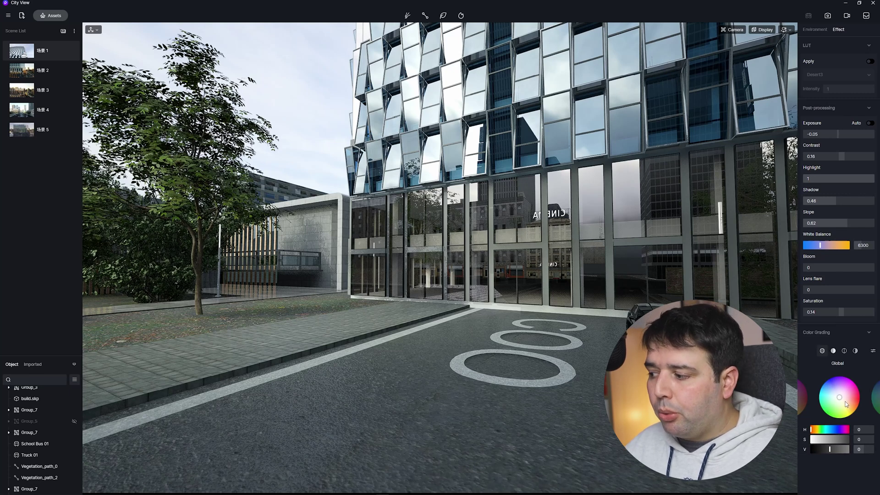
click(832, 351)
click(844, 352)
click(855, 351)
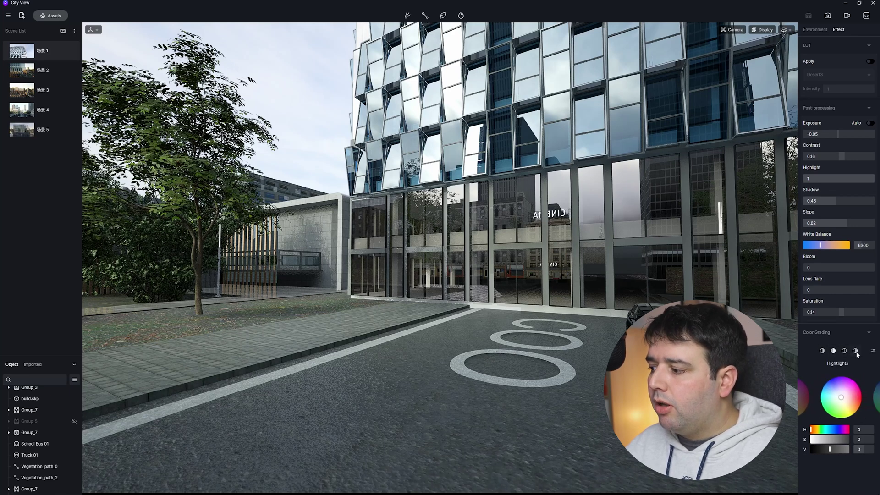
click(873, 351)
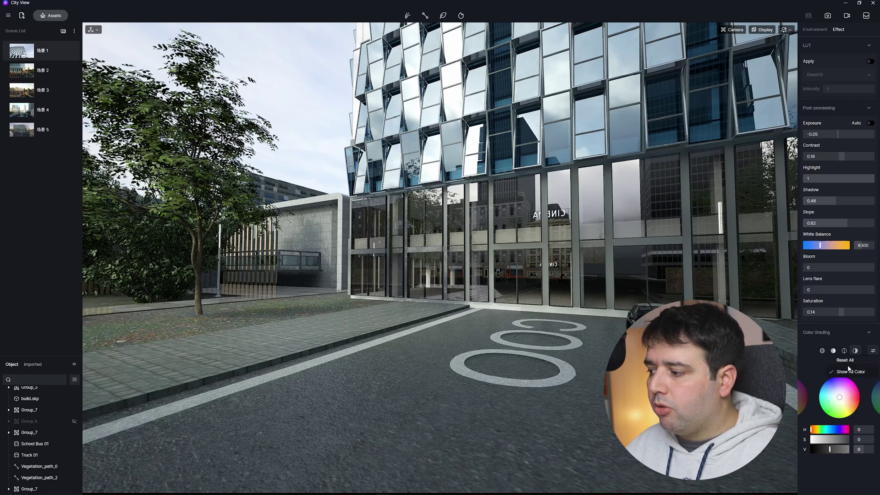
Try a strong magenta global color grade and reduce it to a subtle tint with hue 315 and saturation 23
click(822, 351)
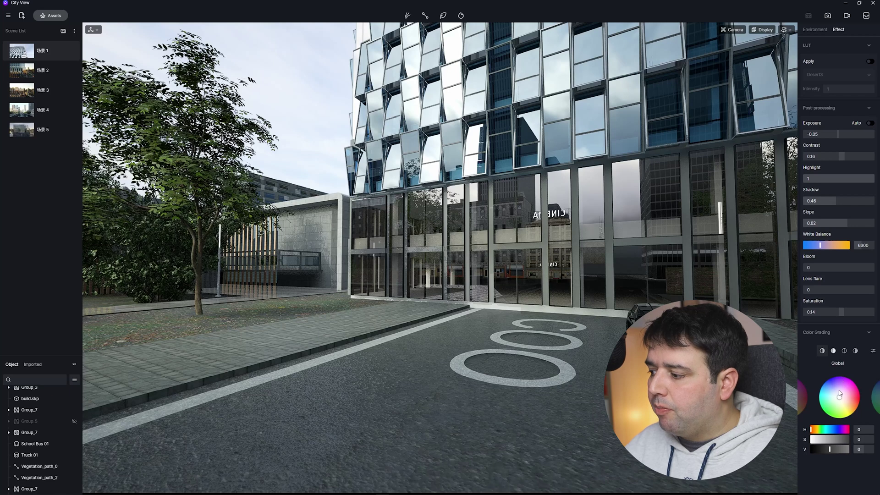
drag(840, 398, 854, 386)
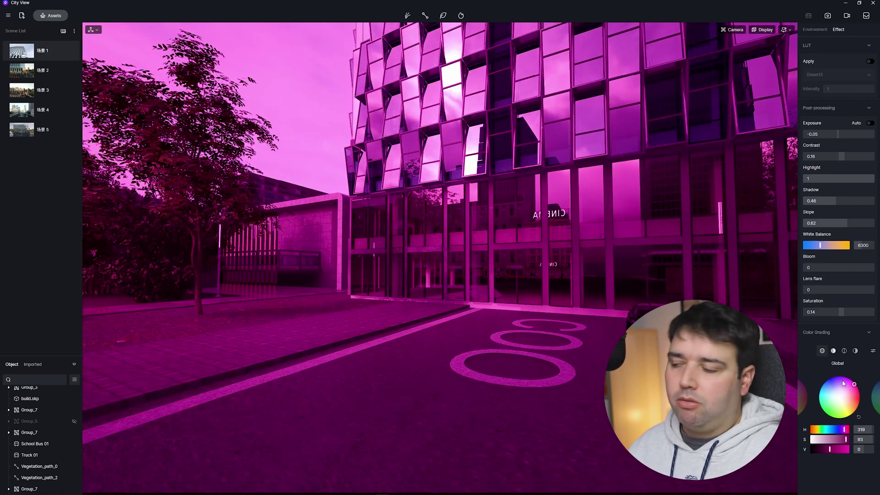
mouse_move(853, 384)
mouse_down()
mouse_move(841, 383)
mouse_move(830, 401)
mouse_move(843, 395)
mouse_up()
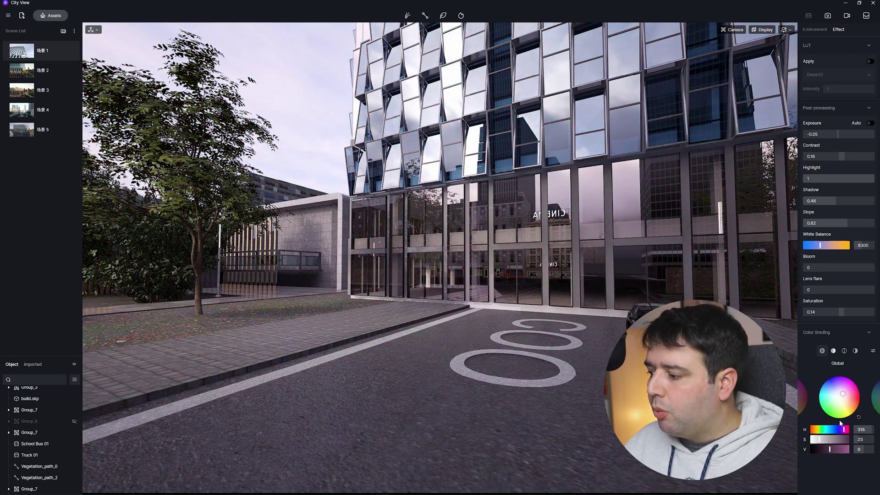
Tint the color grade's shadows a warm red, increase their saturation and slightly lower their brightness value
click(833, 351)
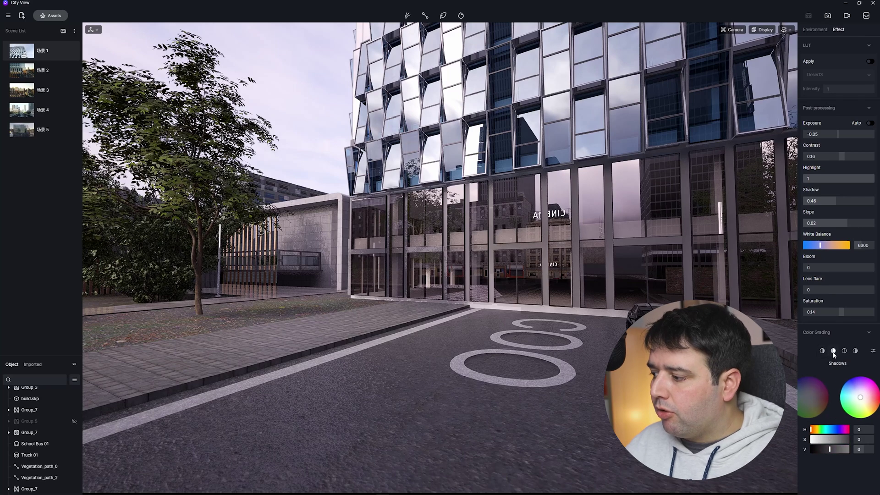
right_drag(439, 301, 474, 314)
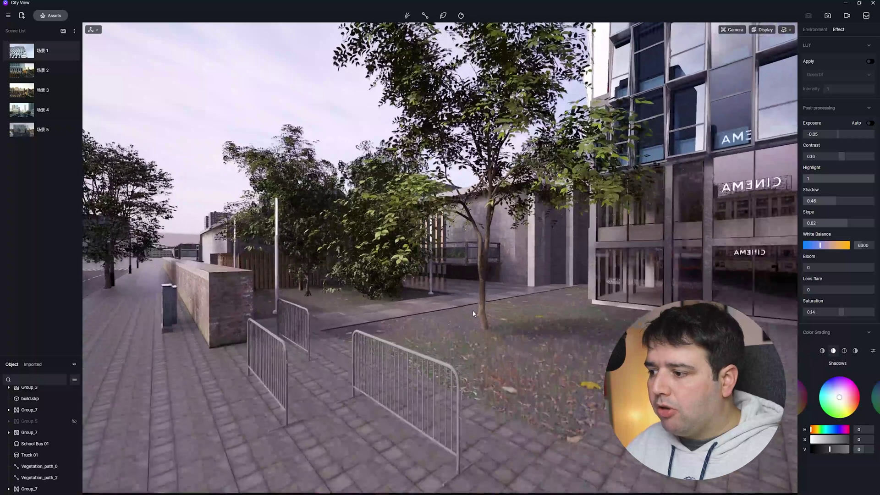
drag(839, 397, 847, 400)
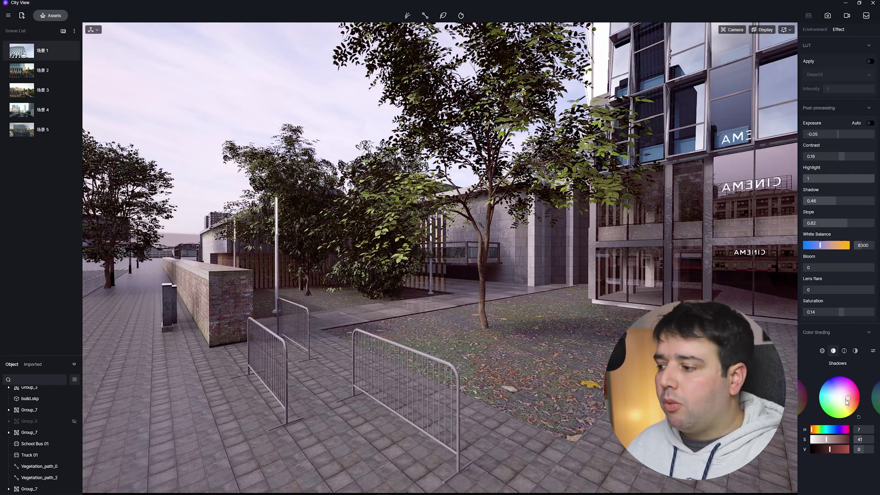
drag(827, 439, 836, 440)
drag(830, 449, 826, 454)
Shift the color grade's midtones slightly toward cyan and its highlights toward light blue
click(844, 350)
drag(843, 400, 836, 396)
click(855, 350)
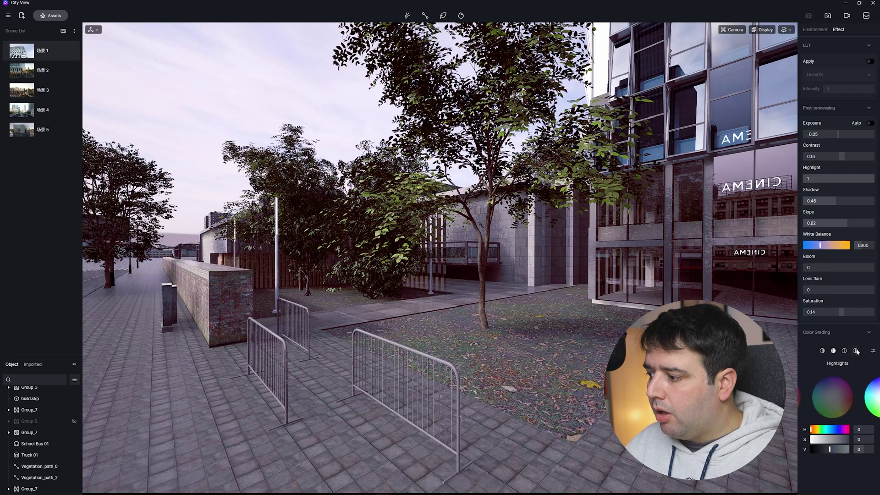
mouse_move(839, 397)
mouse_down()
mouse_move(825, 383)
mouse_move(827, 390)
mouse_up()
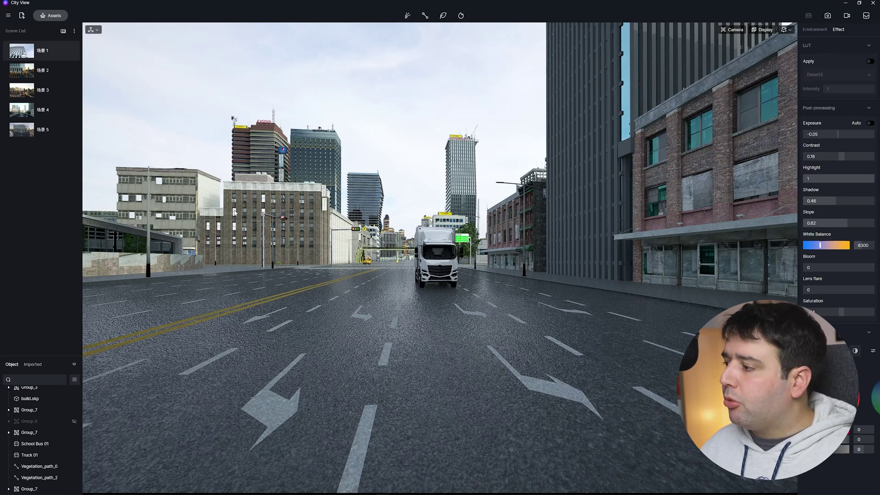
Place the Wagon 03 model from the small-sized vehicle assets on the road beside the double yellow line
scroll(369, 287, down, 5)
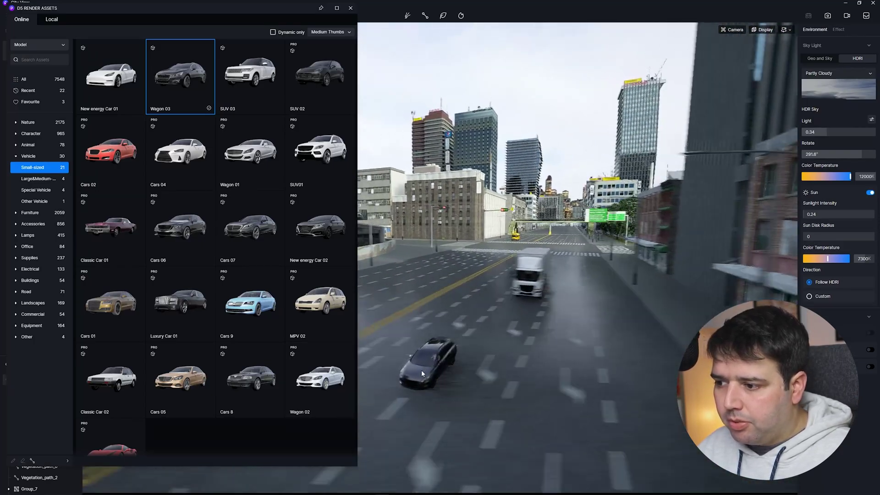
click(425, 357)
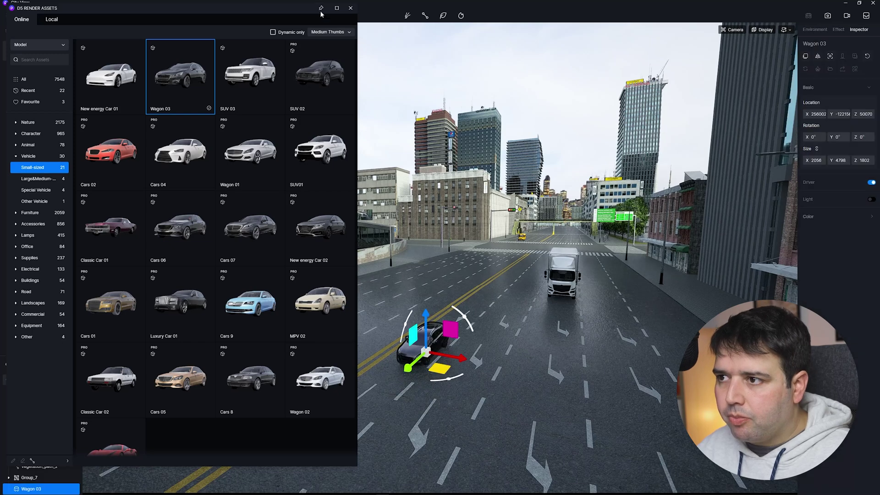
click(349, 8)
Try the wagon without its driver, restore the driver and switch on the wagon's lights
scroll(485, 331, up, 5)
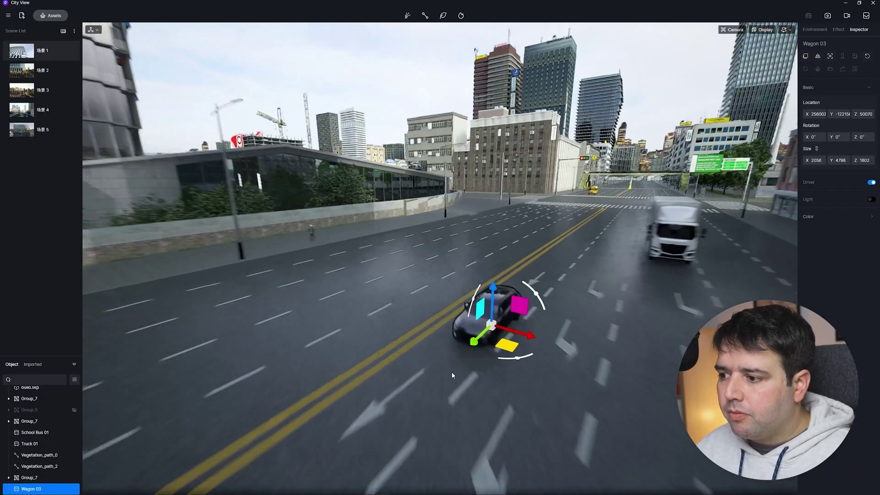
middle_drag(443, 338, 361, 319)
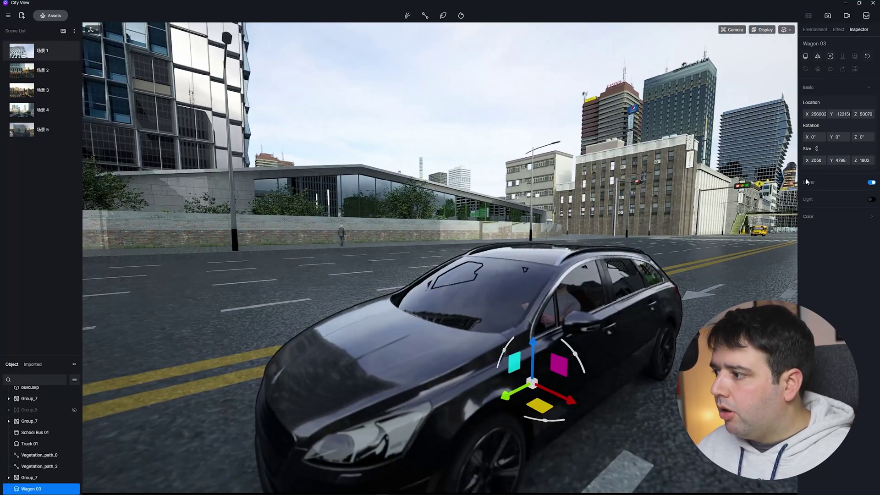
click(873, 184)
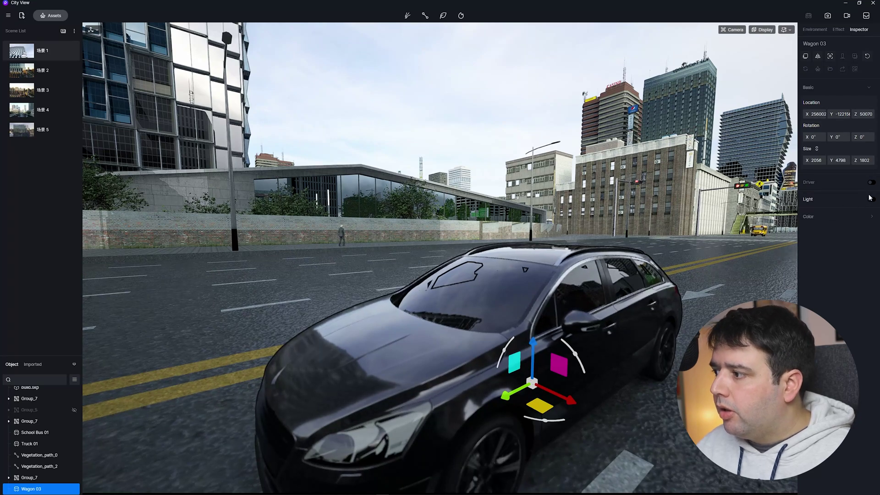
click(872, 199)
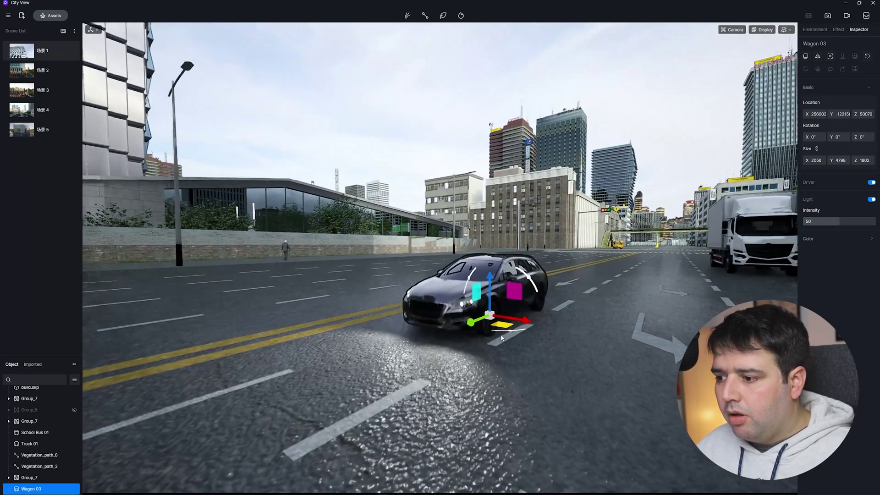
Set the wagon's light intensity to 100 and change its body color to grey
click(806, 221)
text(100)
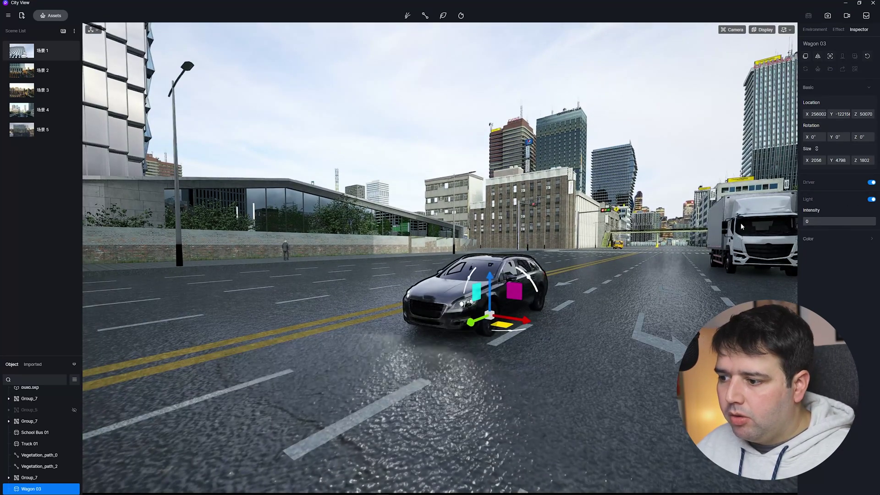
key(Return)
click(815, 240)
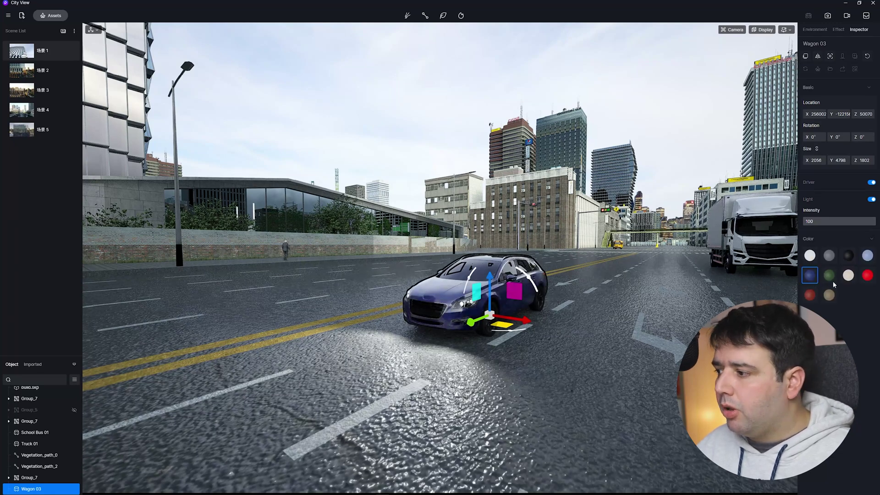
click(829, 276)
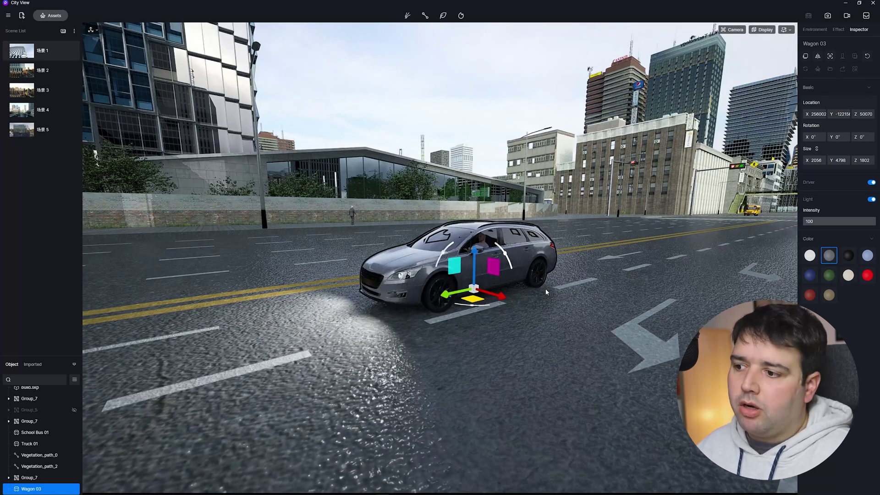
Place the Suit Men 02 character from the Business character assets on the road in front of the wagon
click(53, 15)
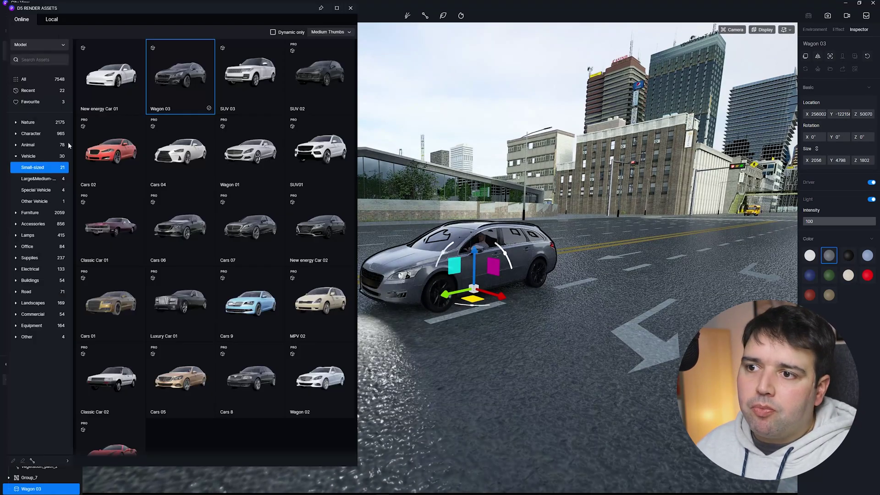
click(16, 156)
click(15, 134)
click(31, 145)
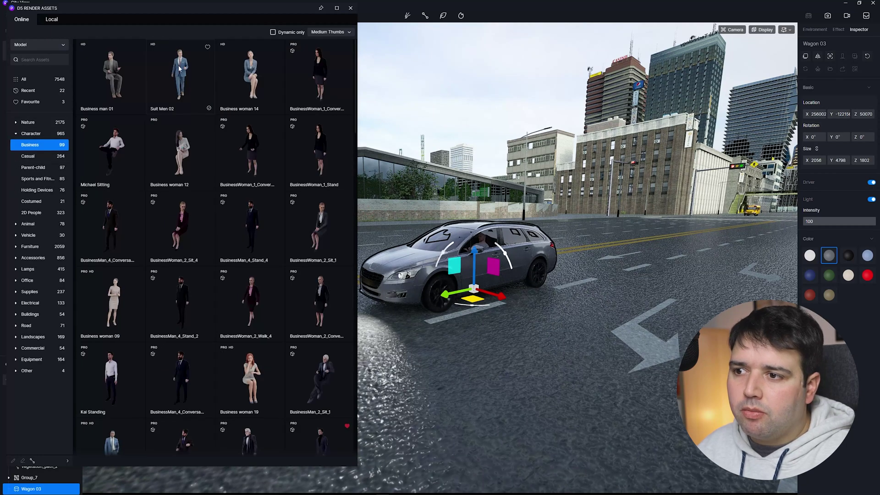
click(179, 68)
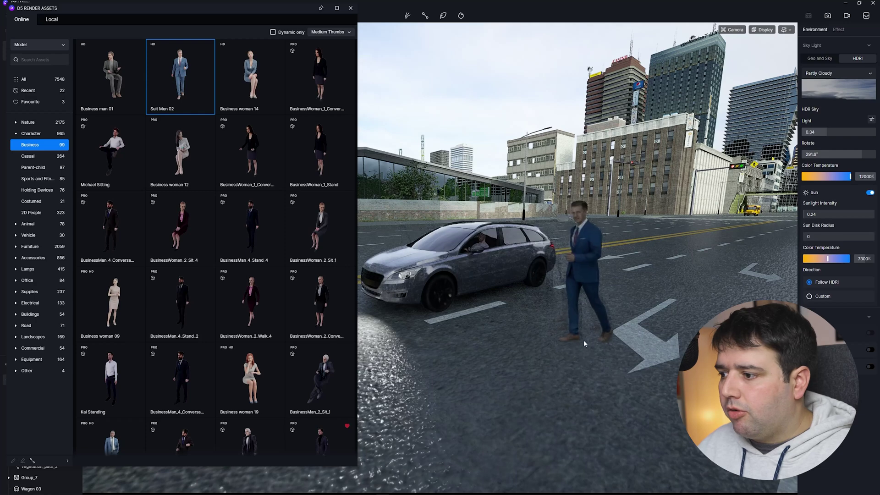
scroll(636, 339, down, 5)
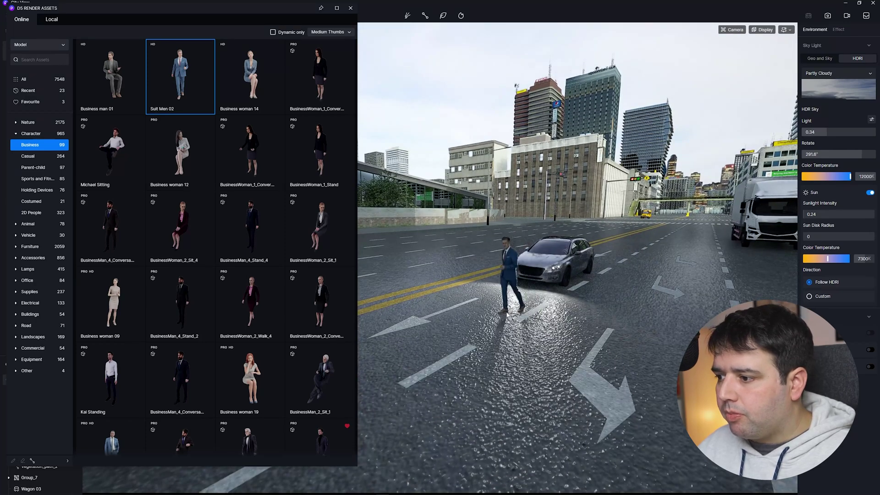
click(507, 315)
Try the suited man's cloth colors and settle on the fourth, dark grey option
scroll(558, 303, up, 5)
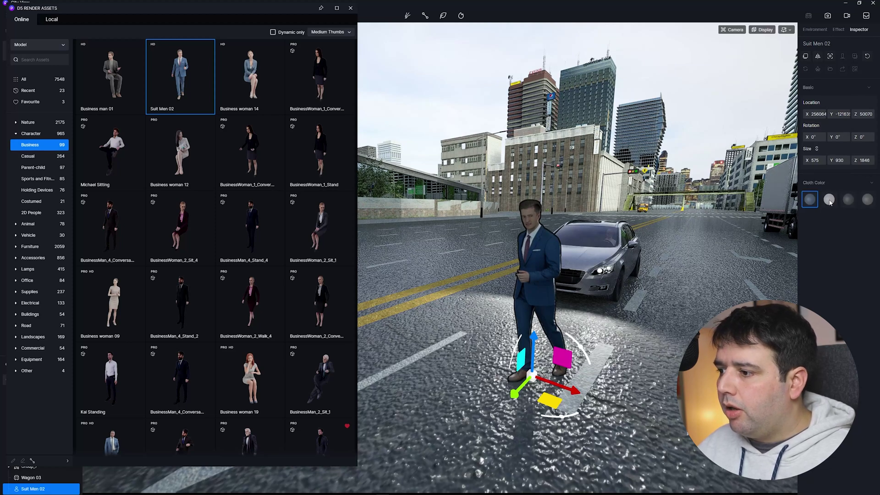
click(829, 201)
click(848, 201)
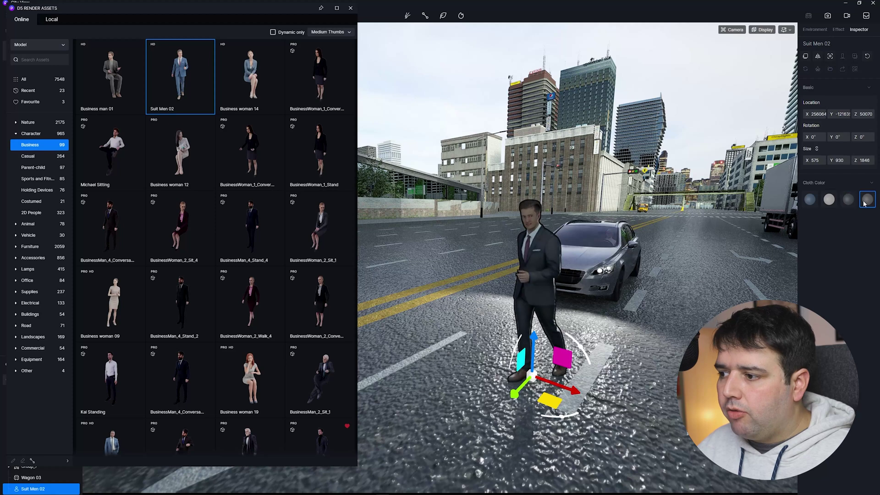
Place Couple 01 from the Casual character assets beside the suited man and apply the green cloth color
click(40, 158)
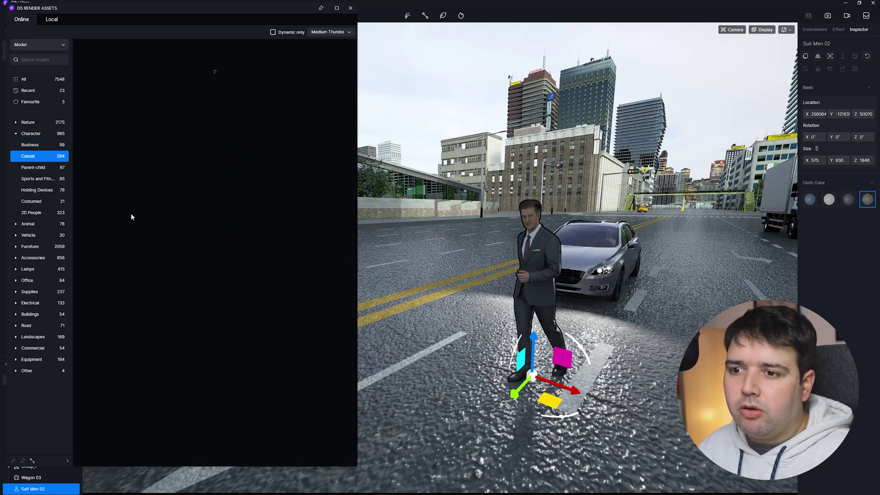
click(250, 75)
click(443, 381)
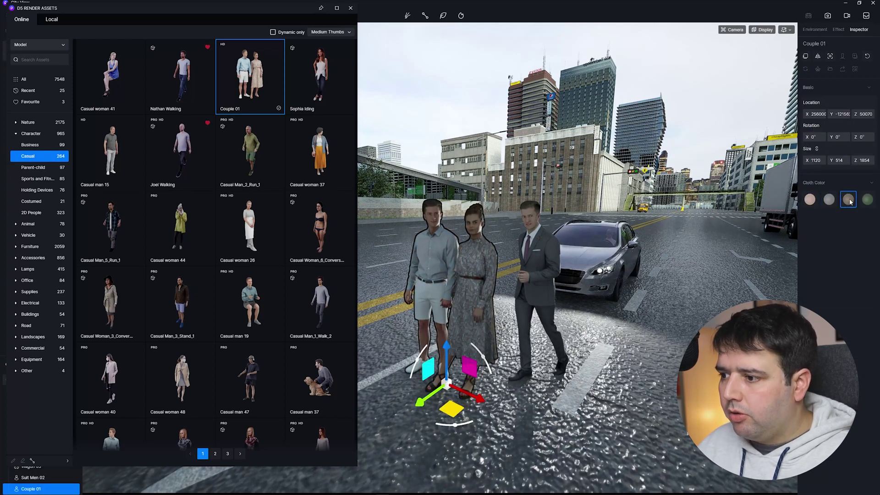
click(867, 199)
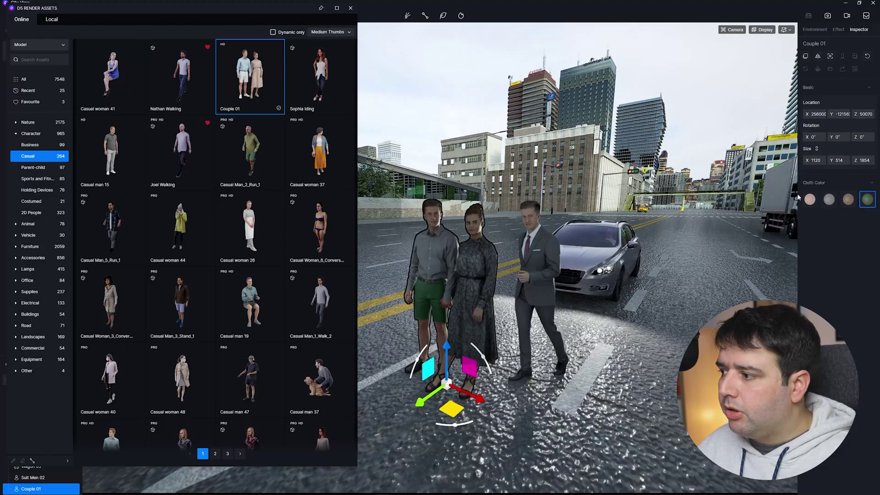
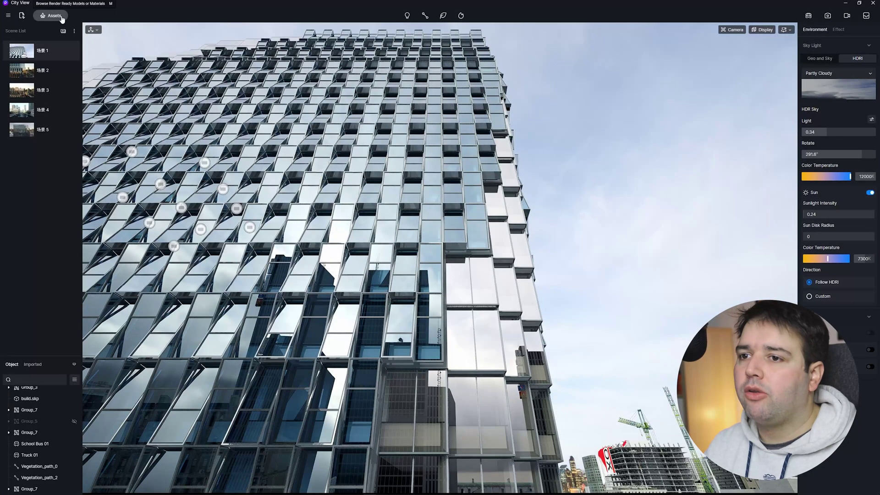
Place the 2D People257 group from the 2D People character assets on the paved area near the crosswalk
click(52, 15)
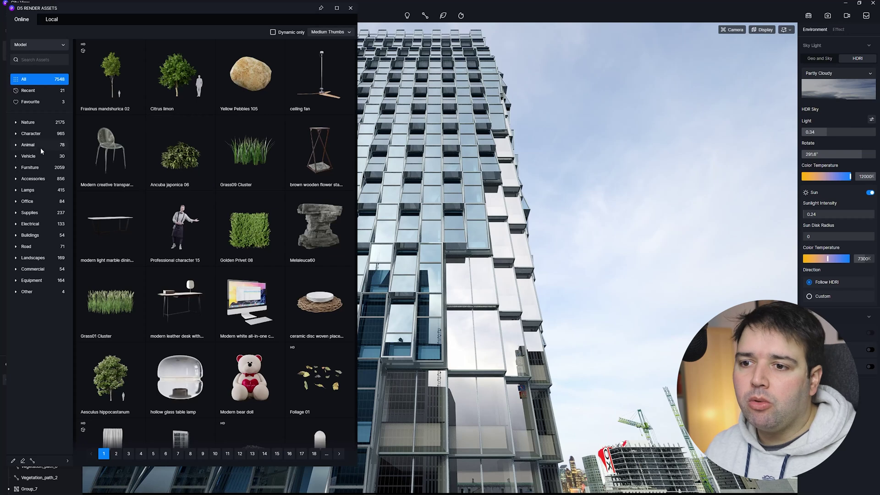
click(16, 133)
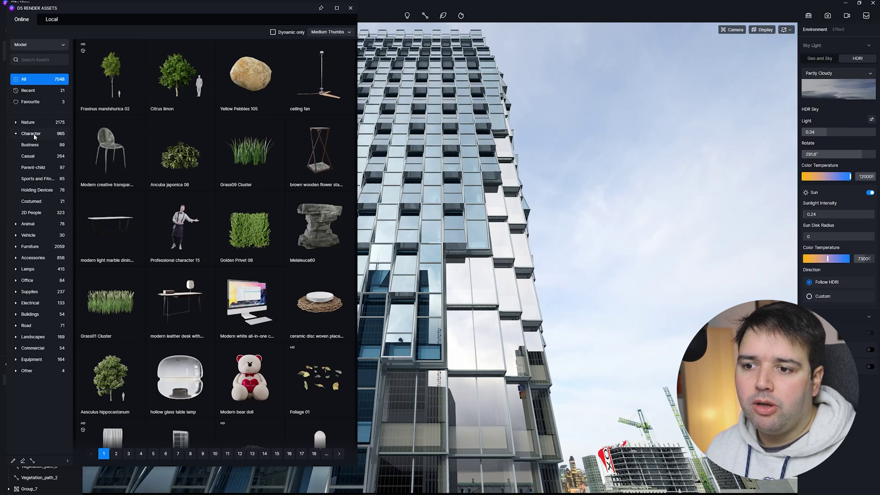
click(33, 214)
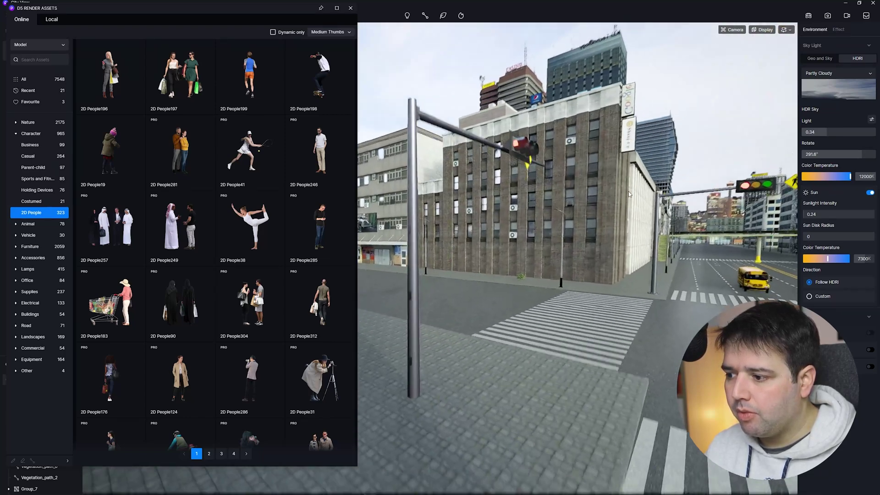
click(110, 225)
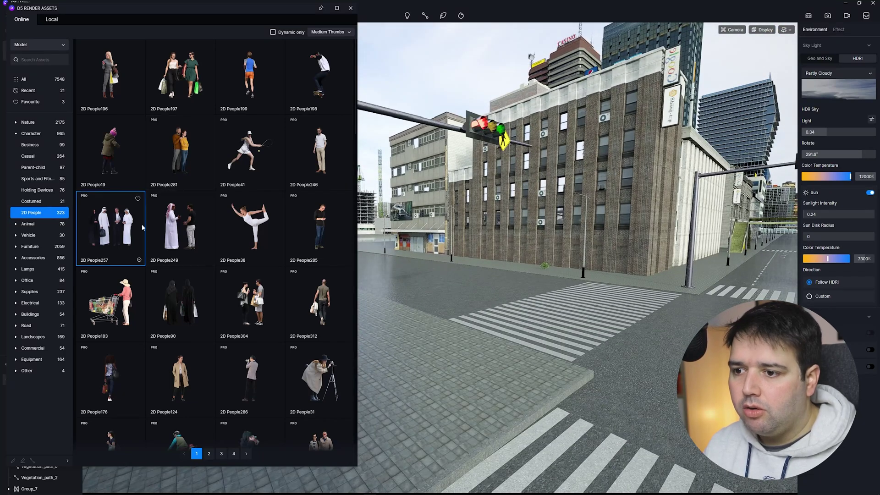
click(451, 366)
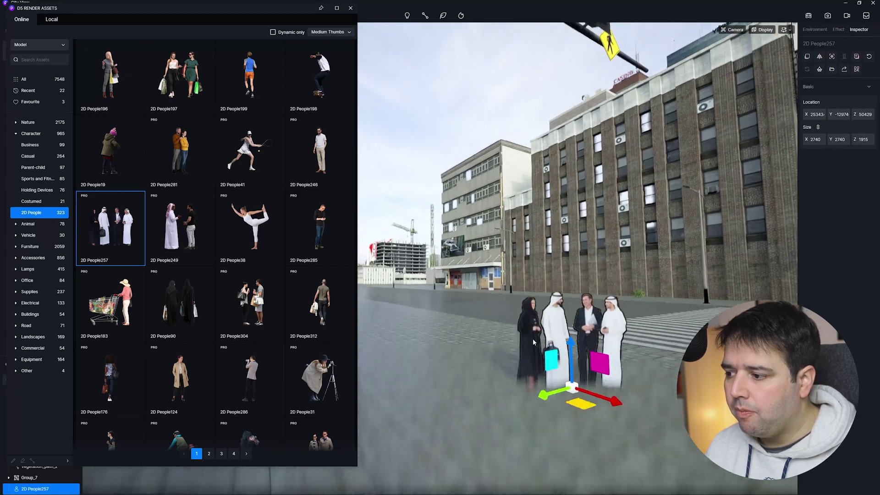
Switch the sky light from HDRI to Geo and Sky and set the sun time to 02:19 PM
middle_drag(526, 342, 421, 238)
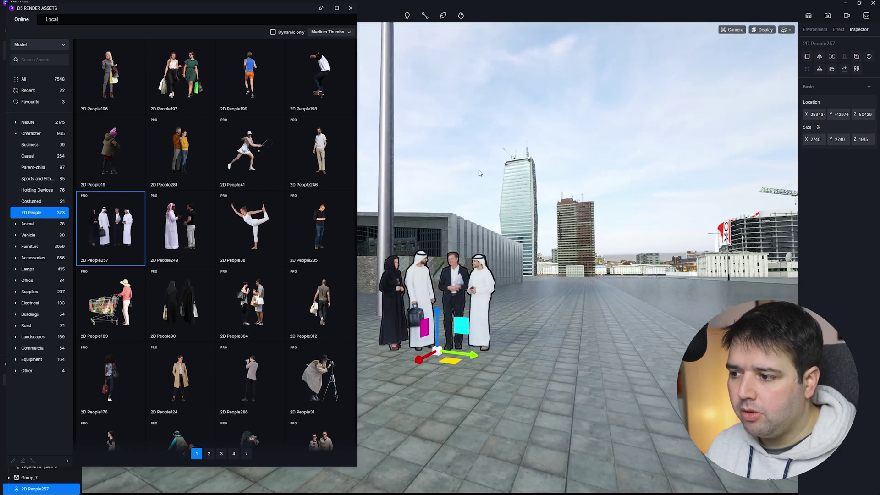
click(459, 194)
middle_drag(459, 194, 426, 224)
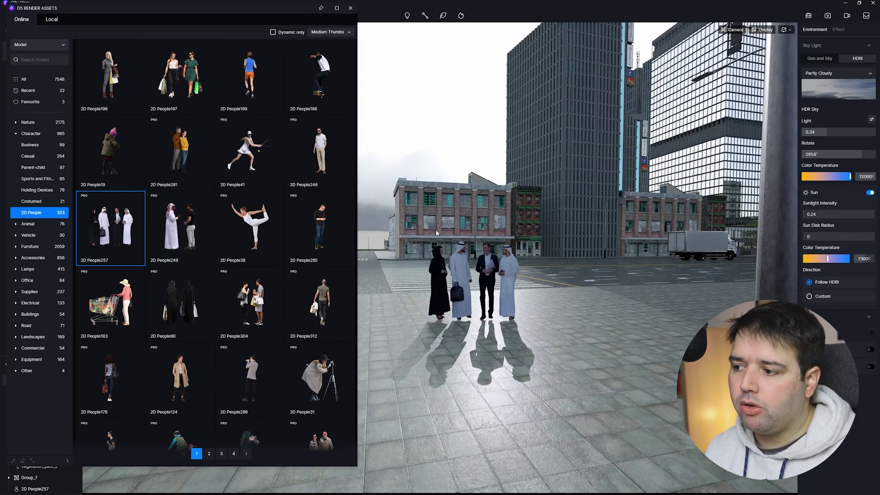
middle_drag(436, 233, 550, 193)
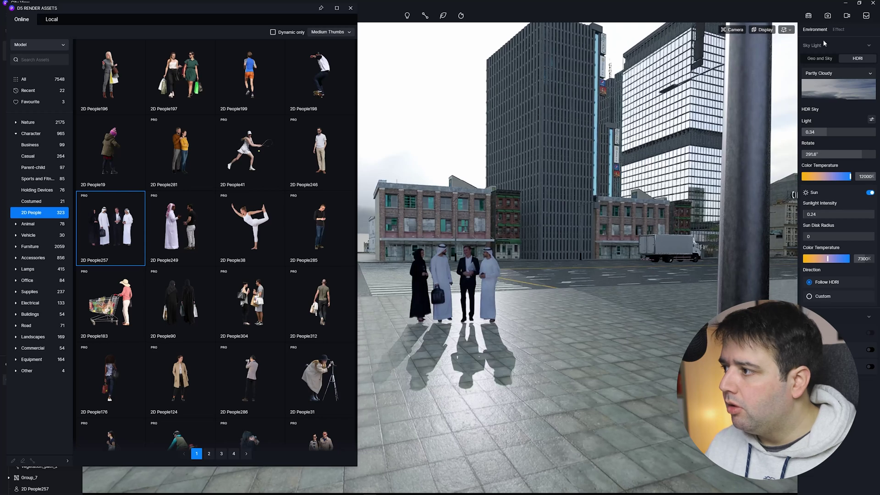
click(813, 59)
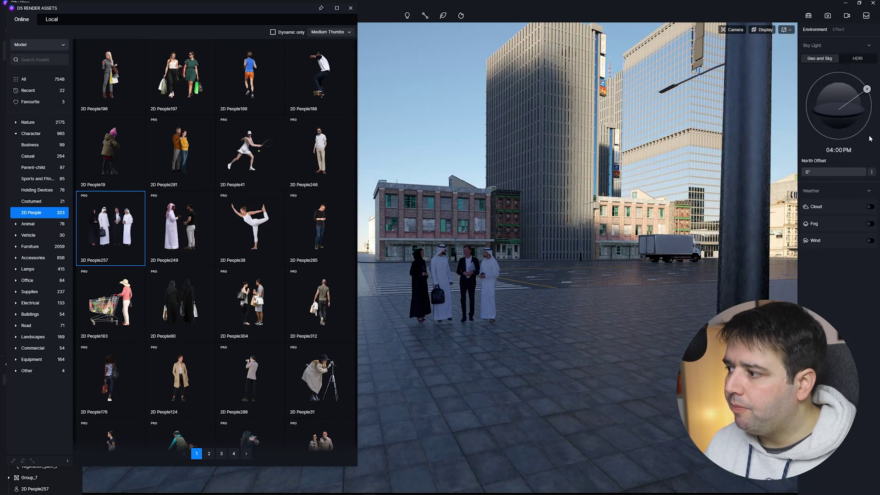
drag(868, 86, 861, 77)
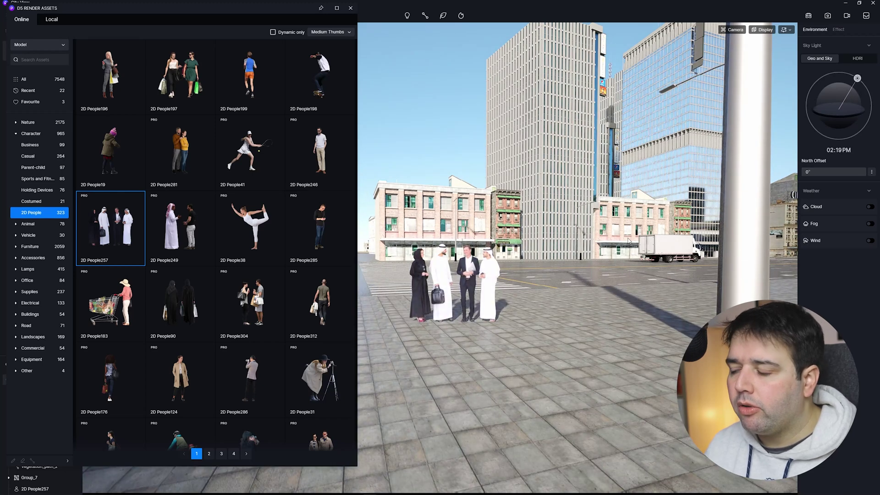
Place the 2D People281 couple on the pavement between the group of four and the pole
scroll(452, 163, down, 2)
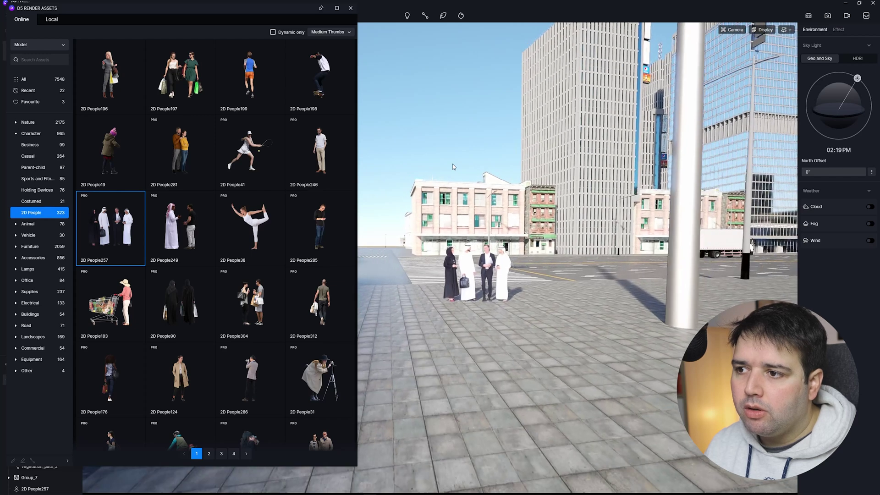
click(192, 144)
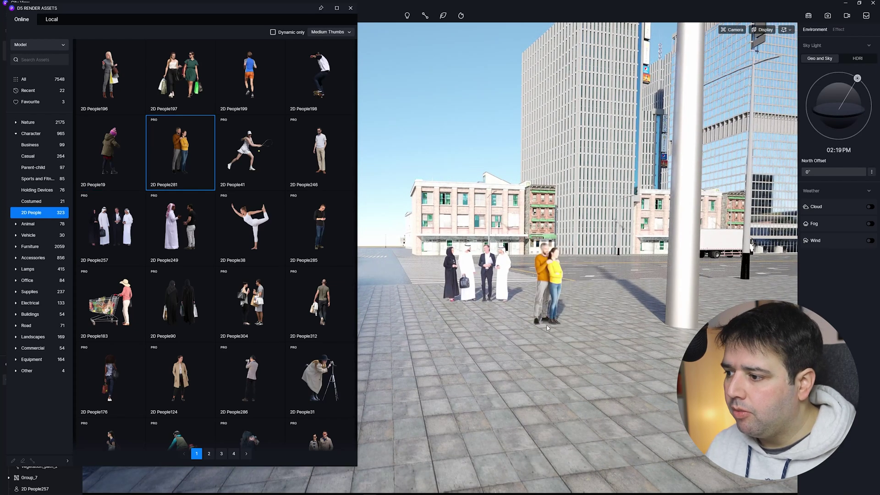
click(547, 323)
click(591, 315)
Place the 2D People246 standing man on the pavement in front of the group of four
scroll(529, 321, up, 5)
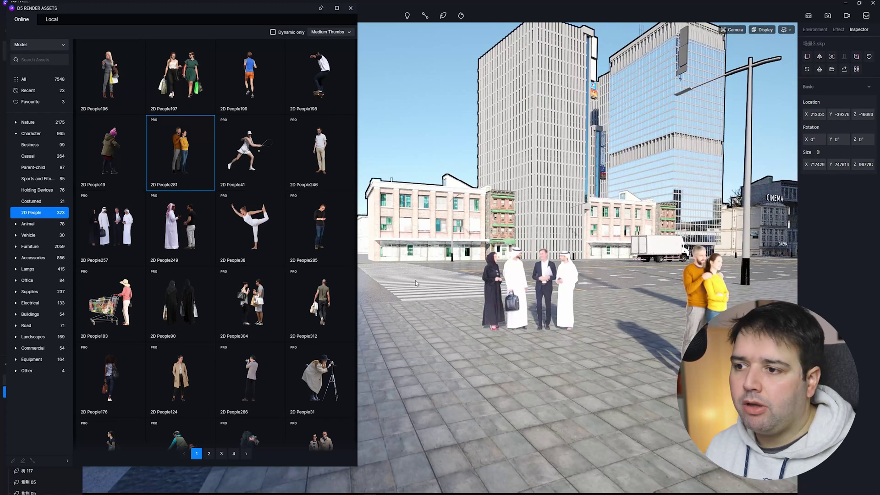
click(319, 152)
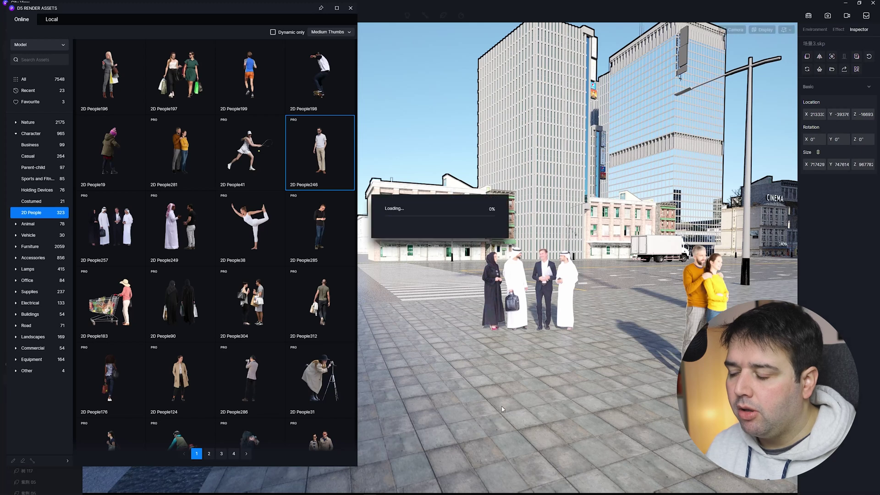
click(484, 412)
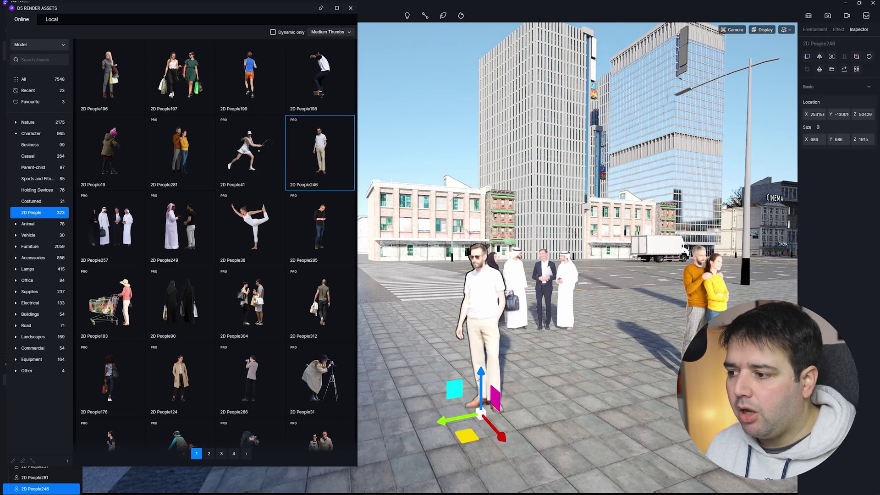
click(474, 283)
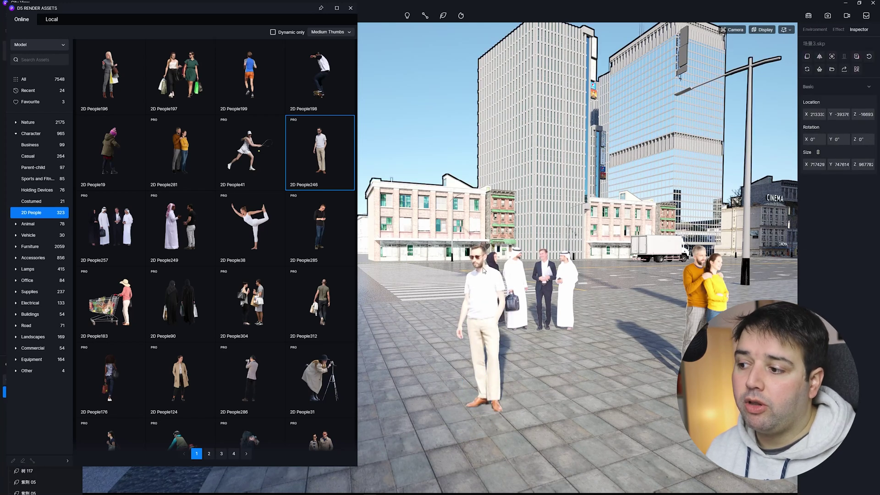
scroll(483, 270, down, 5)
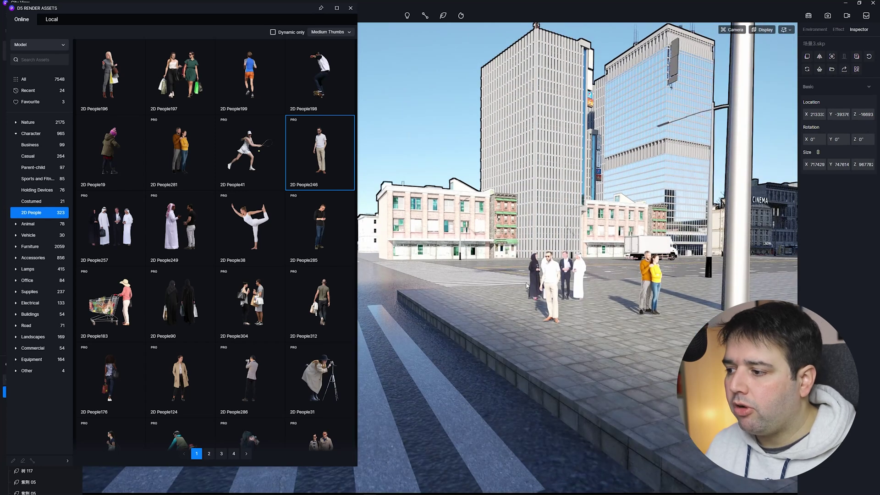
right_drag(548, 268, 626, 287)
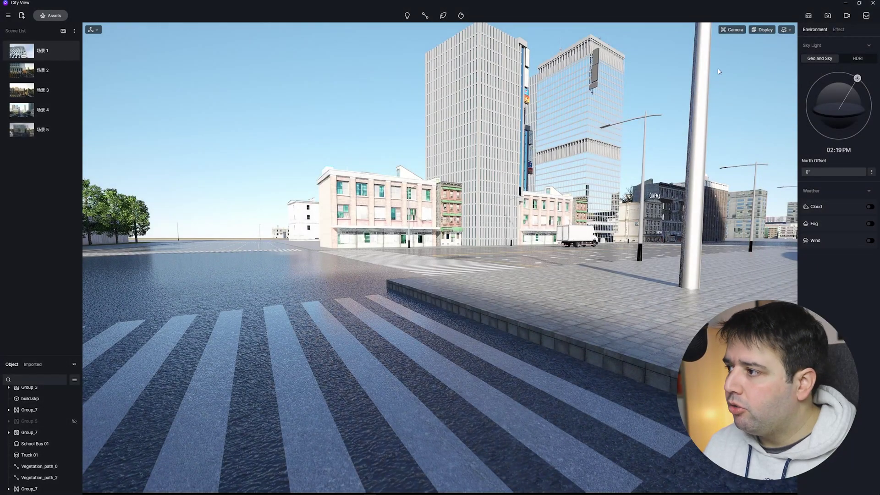
Switch the camera to the Top view and inspect the city's central streets and buildings from above
click(732, 30)
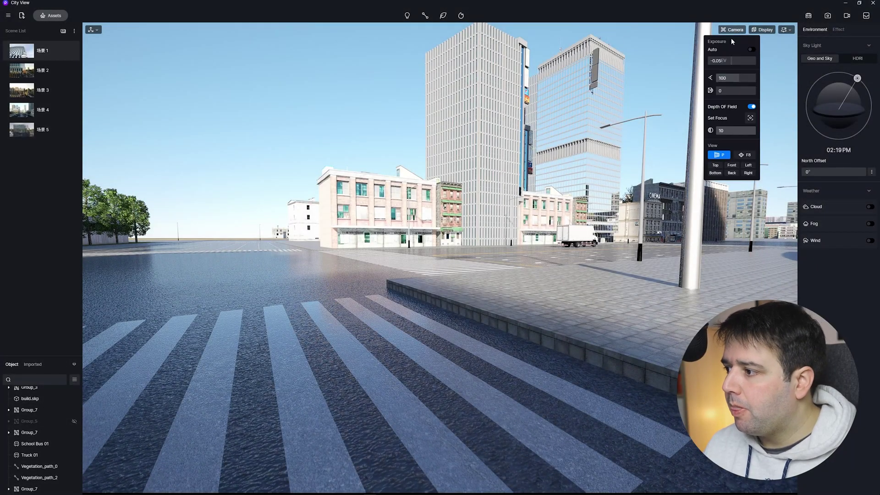
click(715, 166)
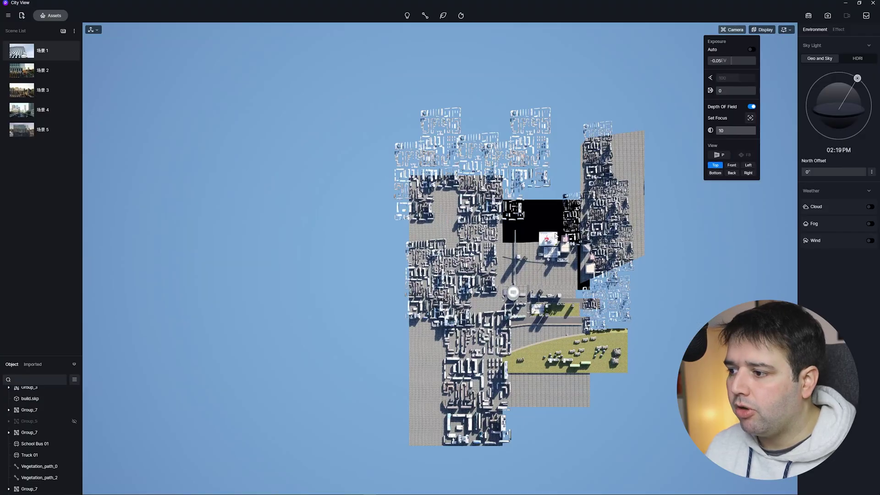
scroll(575, 274, up, 10)
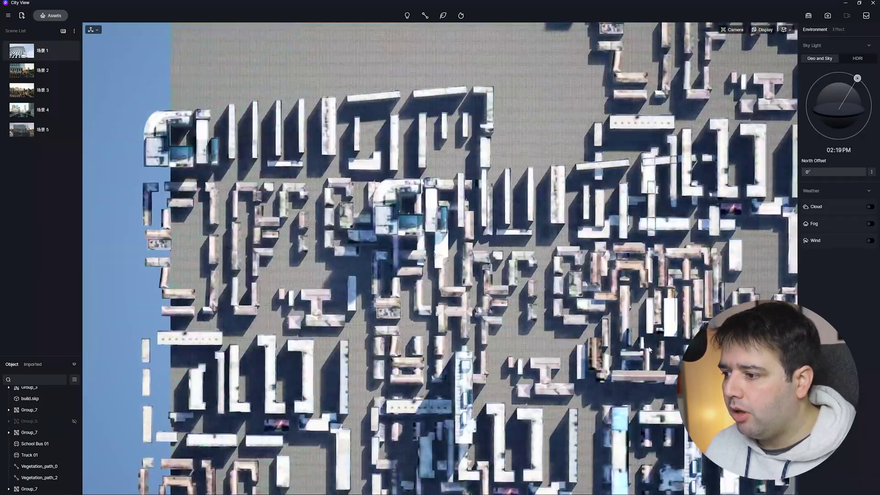
scroll(526, 209, up, 10)
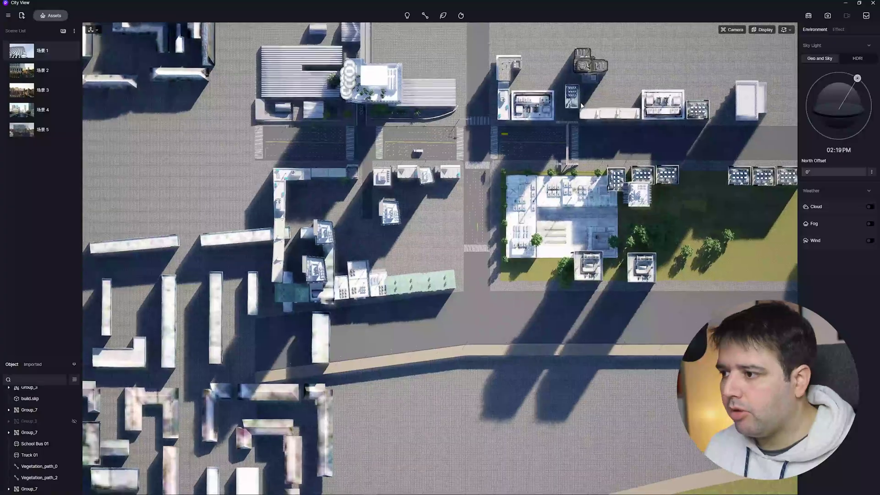
Frame the central crossroads in the Top view and open the image rendering settings
scroll(540, 99, up, 8)
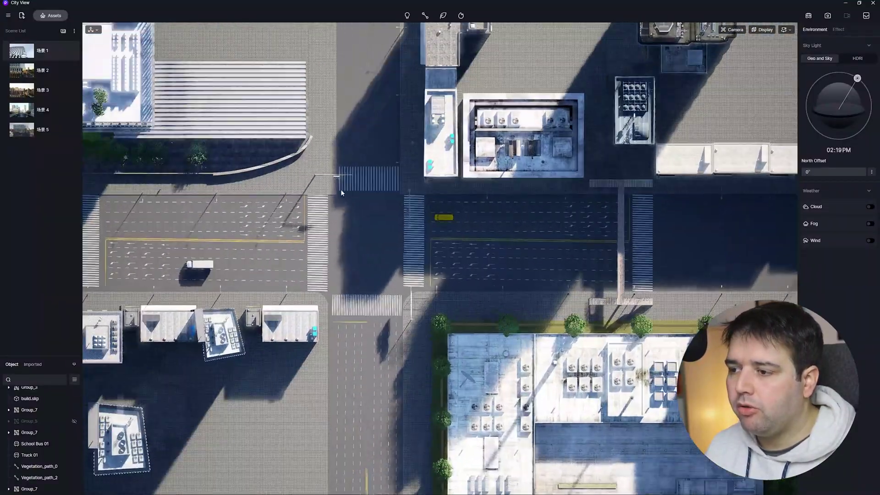
middle_drag(341, 193, 413, 219)
middle_drag(470, 235, 467, 233)
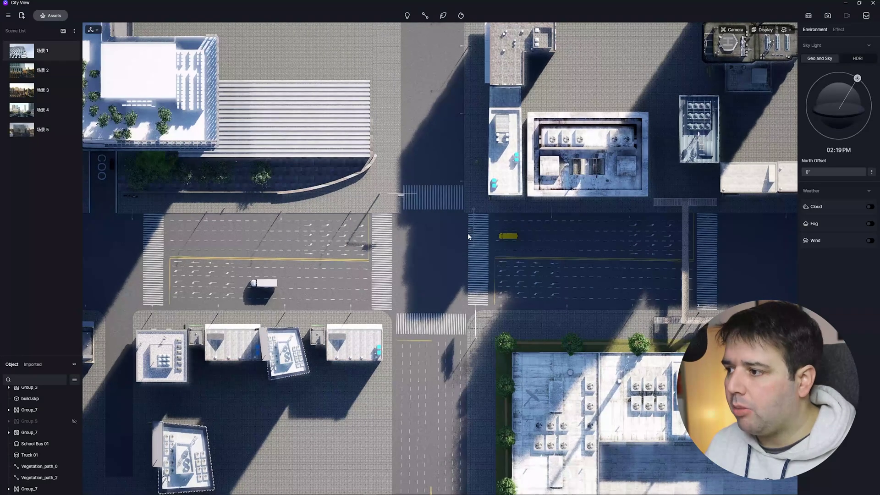
click(827, 15)
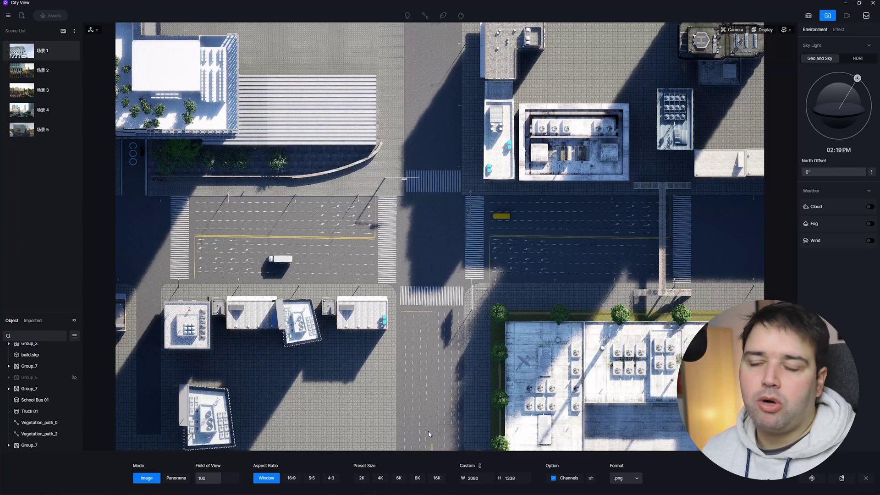
Switch the camera to the preset Left view and inspect the distant skyline up close
click(742, 31)
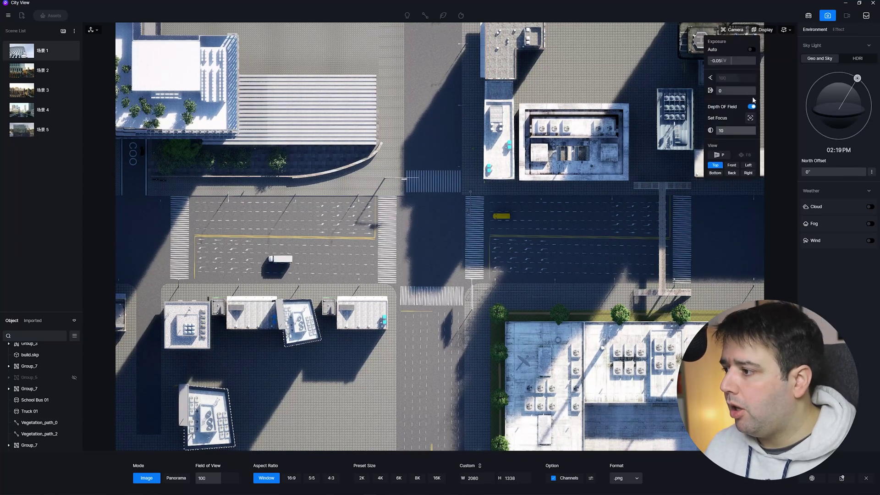
click(748, 166)
scroll(514, 277, up, 10)
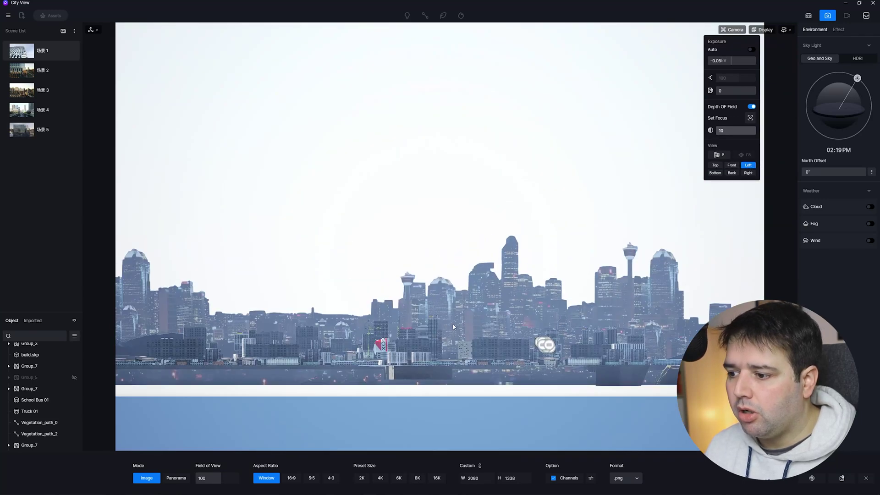
scroll(461, 239, up, 3)
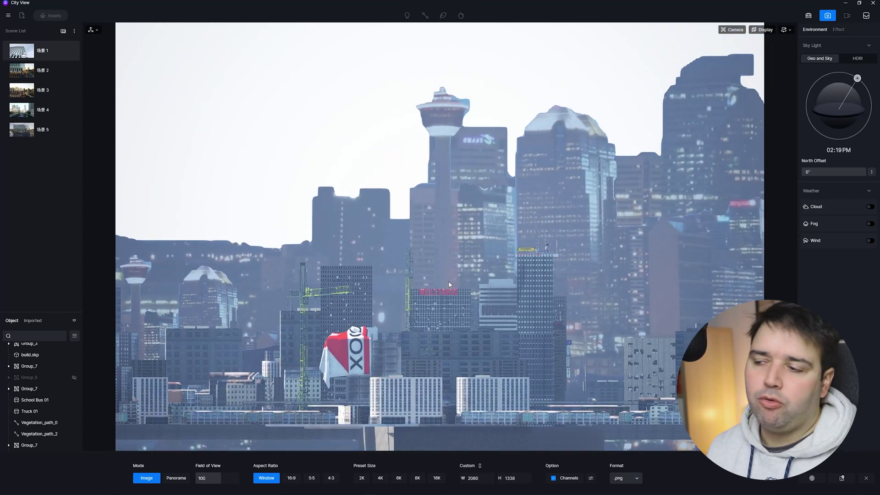
click(722, 33)
click(725, 31)
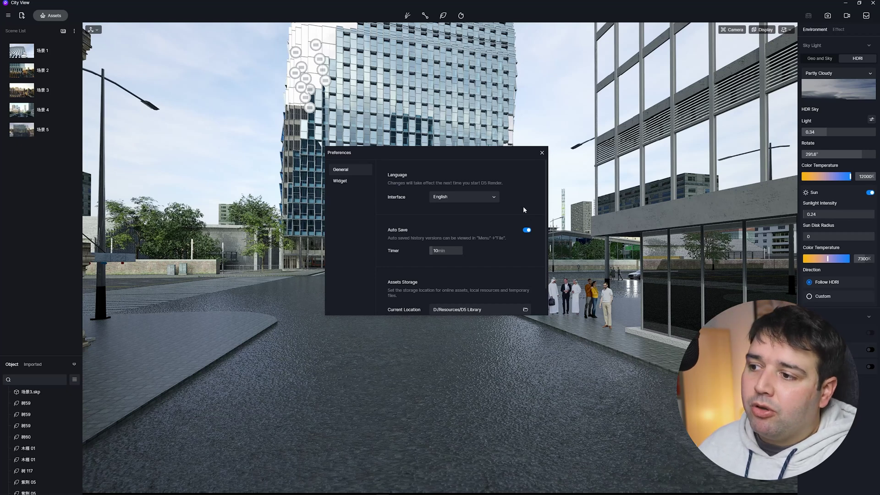
Turn Auto Save off and on again in the preferences and close the dialog
click(530, 232)
click(529, 232)
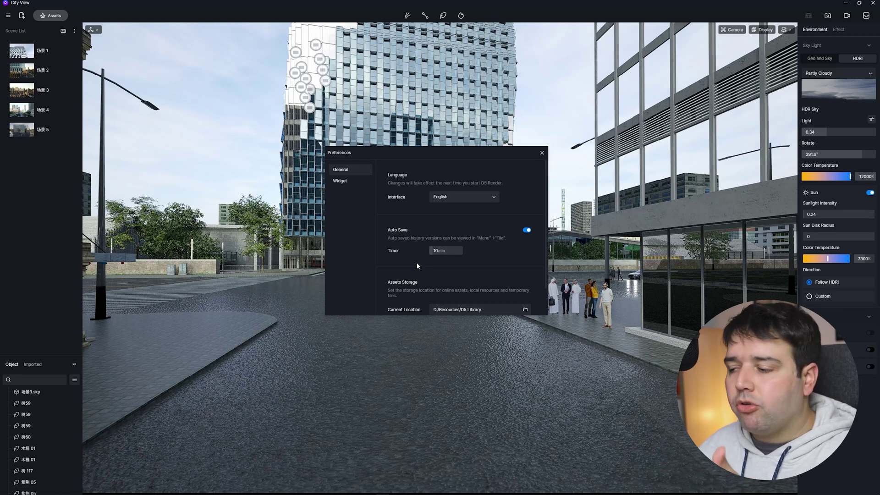
click(541, 152)
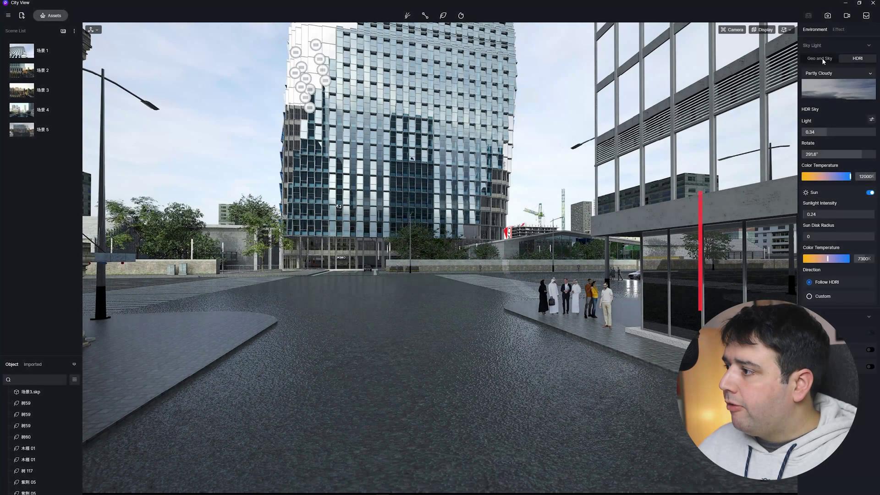
Switch the sky light to Geo and Sky and set month 3, north offset -7.7° and sunlight intensity 1.03
click(819, 58)
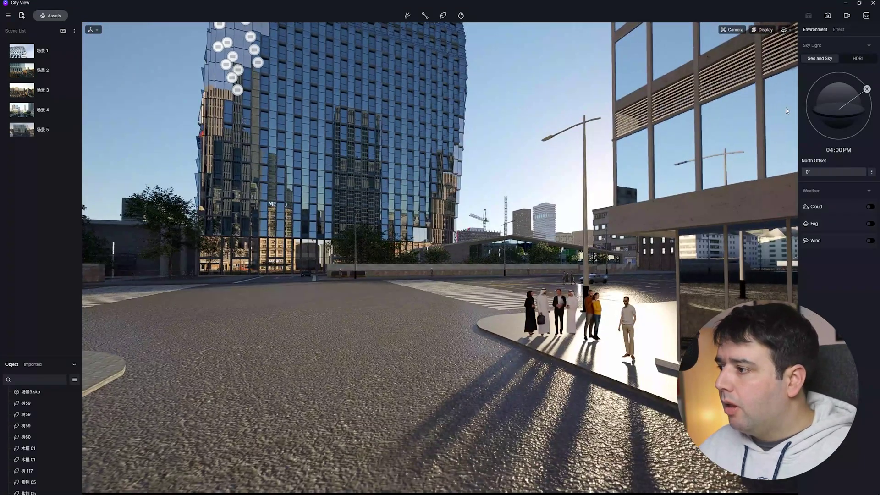
click(872, 172)
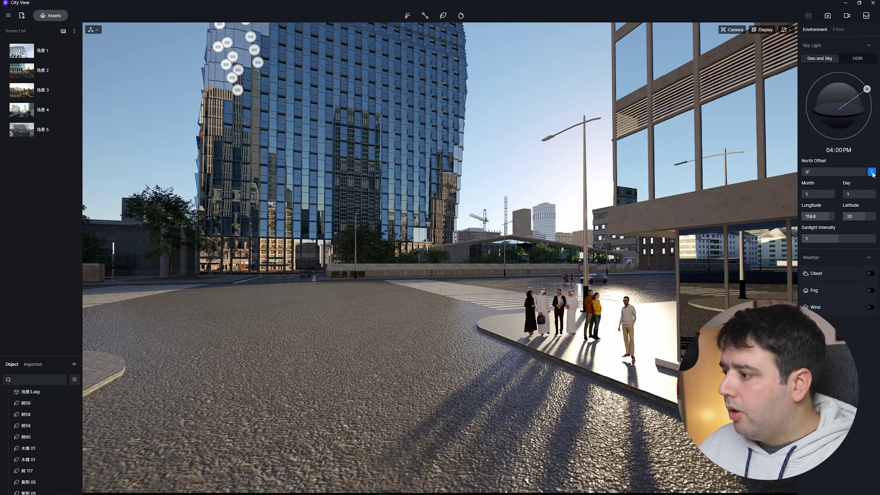
drag(815, 194, 829, 189)
drag(819, 171, 832, 174)
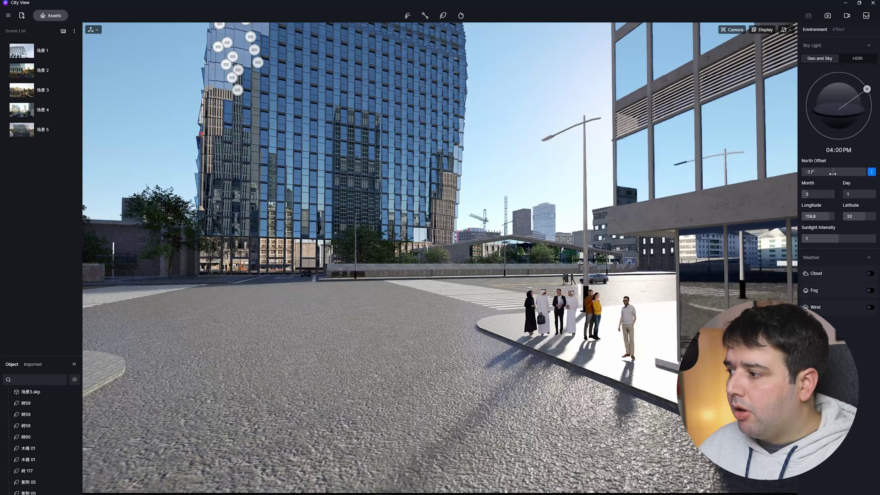
drag(840, 237, 844, 237)
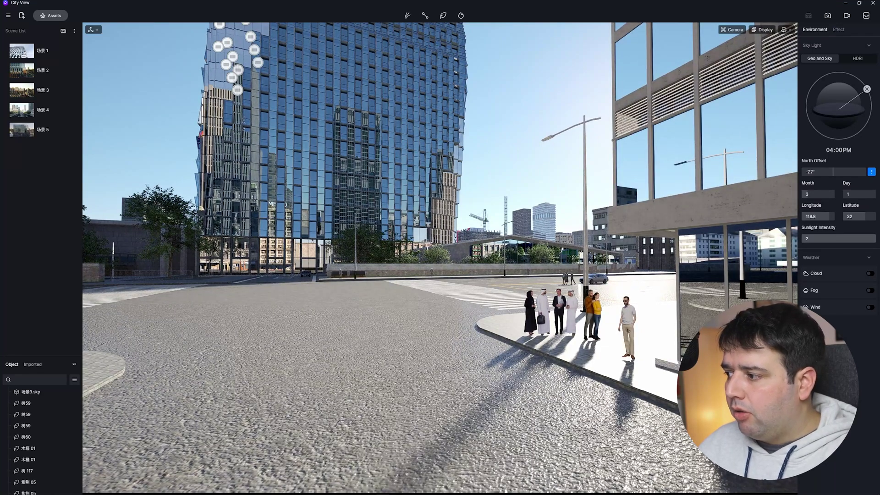
mouse_move(842, 238)
mouse_down()
mouse_move(821, 242)
mouse_move(828, 242)
mouse_up()
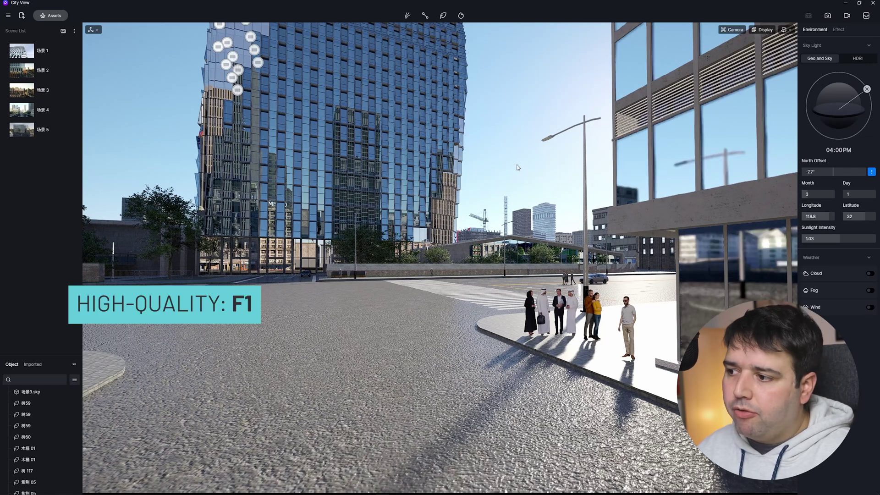
Compare the Middle and Low preview qualities on the street scene and return to High
key(F2)
key(F3)
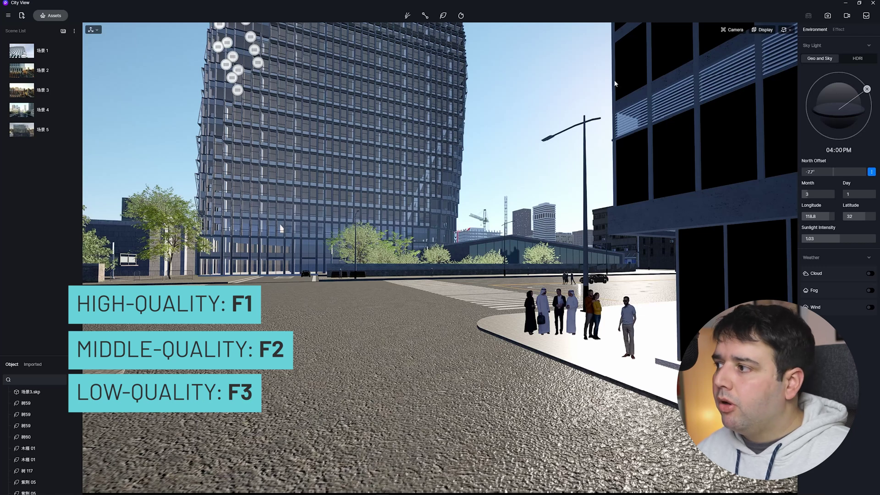
click(784, 30)
click(762, 29)
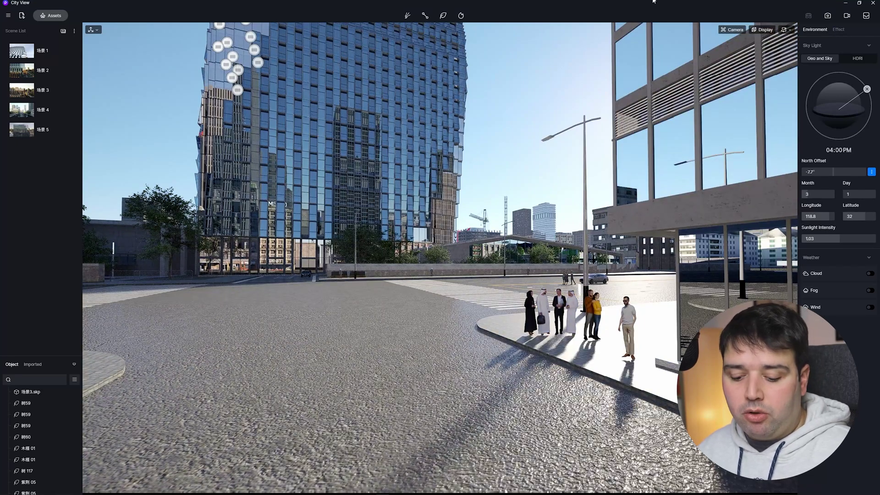
Switch the viewport navigation from Fly to Orbit and check the navigation mode setting
key(alt+v)
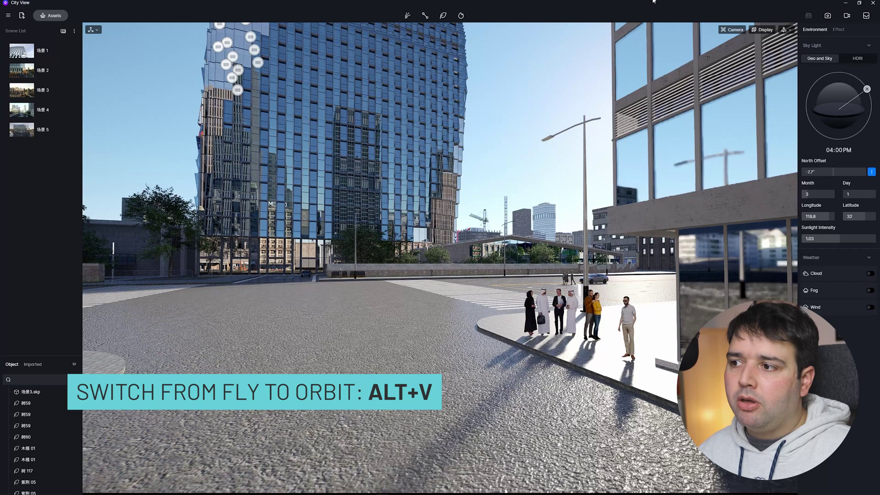
click(784, 29)
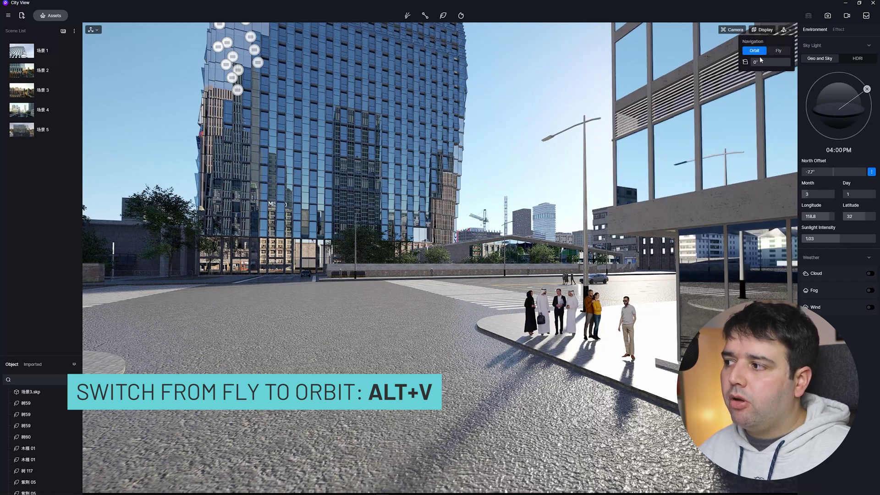
Cycle the viewport display from Lit through the two following display modes, including the white-material look
click(753, 31)
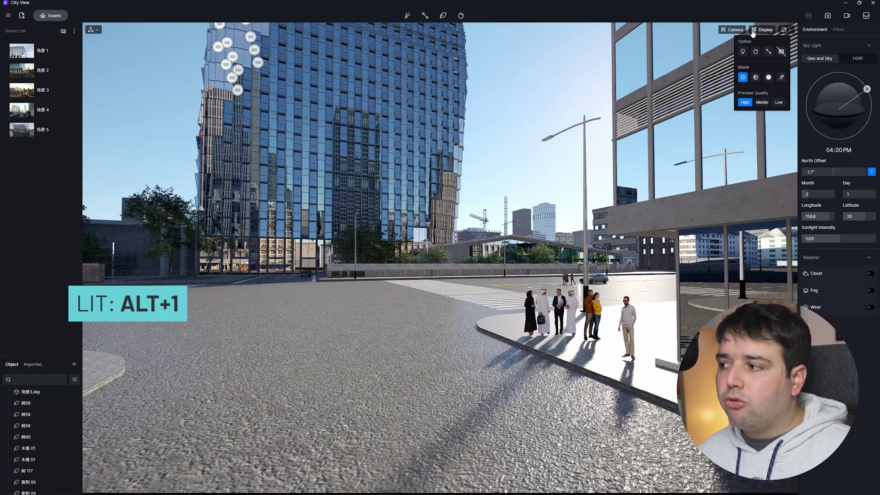
key(alt+2)
key(alt+3)
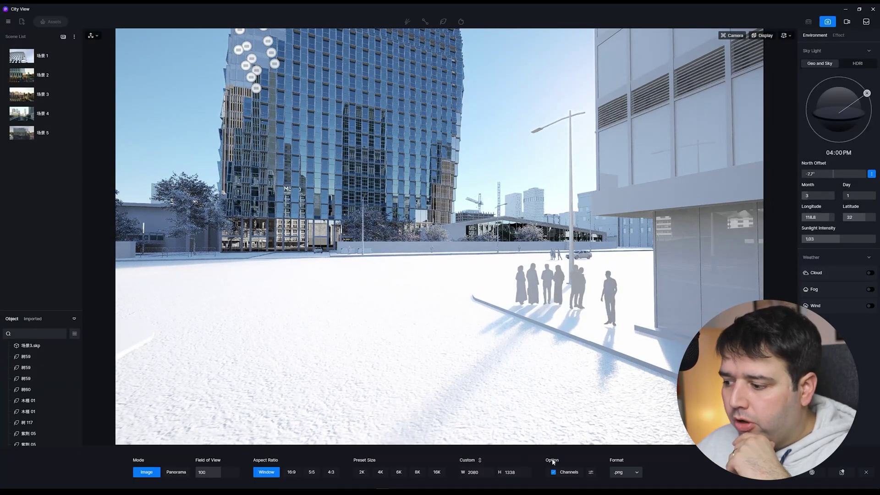
Exclude the Sky Mask and AO channels from the image render output
click(590, 472)
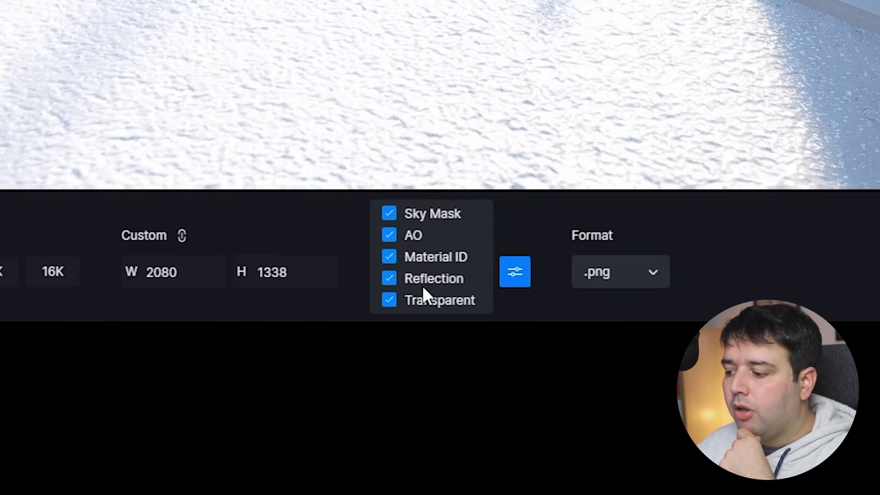
click(390, 213)
click(390, 235)
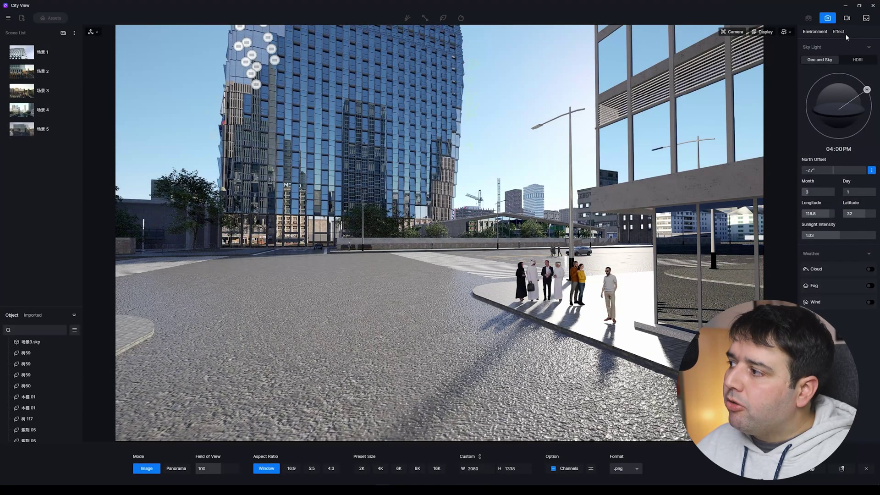
Enable the LUT effect and try the default presets Desert3, Modern Dystopian Action and Desaturate
click(841, 32)
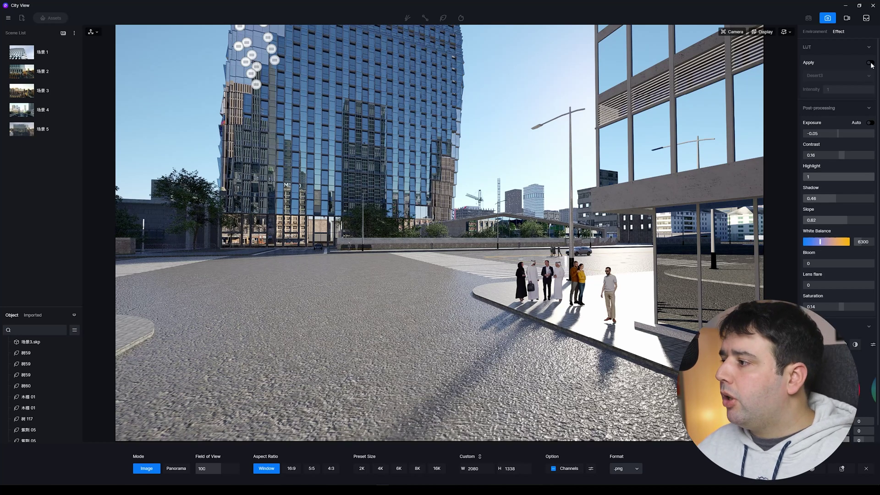
click(870, 63)
click(845, 76)
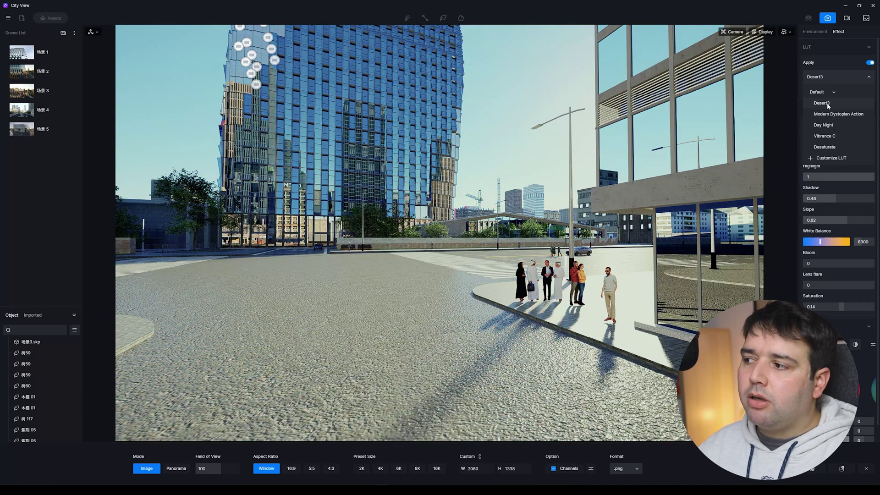
click(828, 105)
click(827, 76)
click(824, 113)
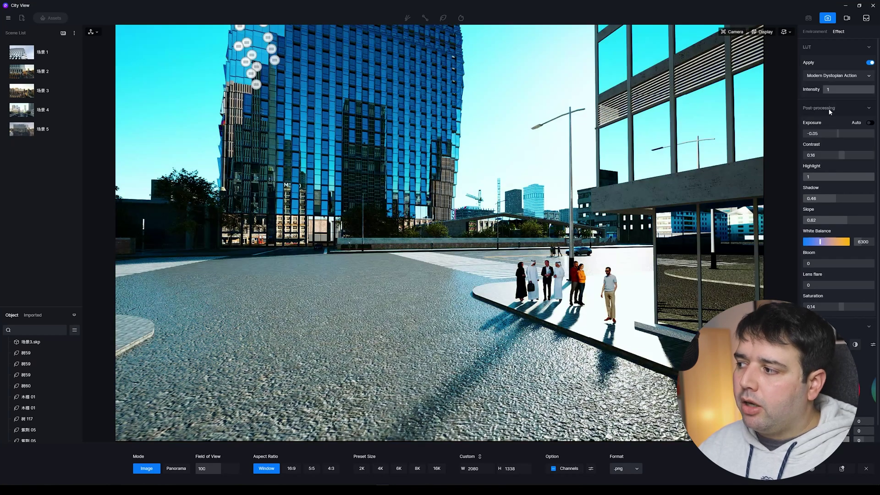
click(825, 77)
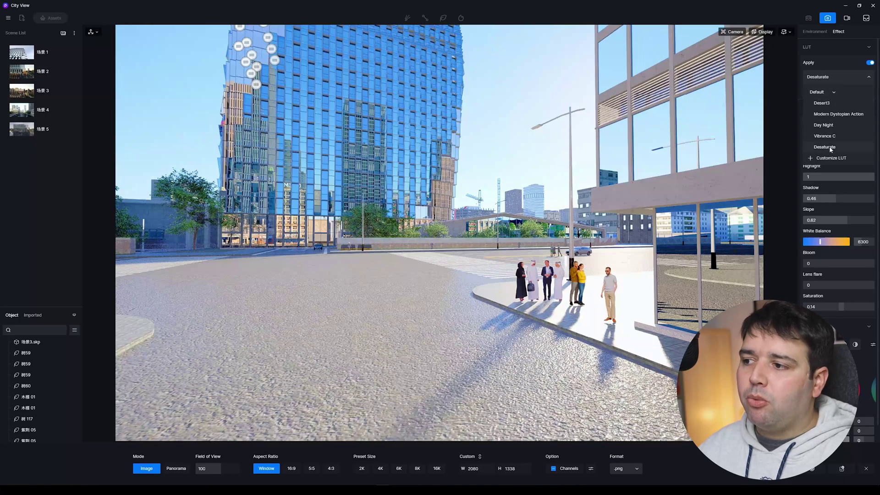